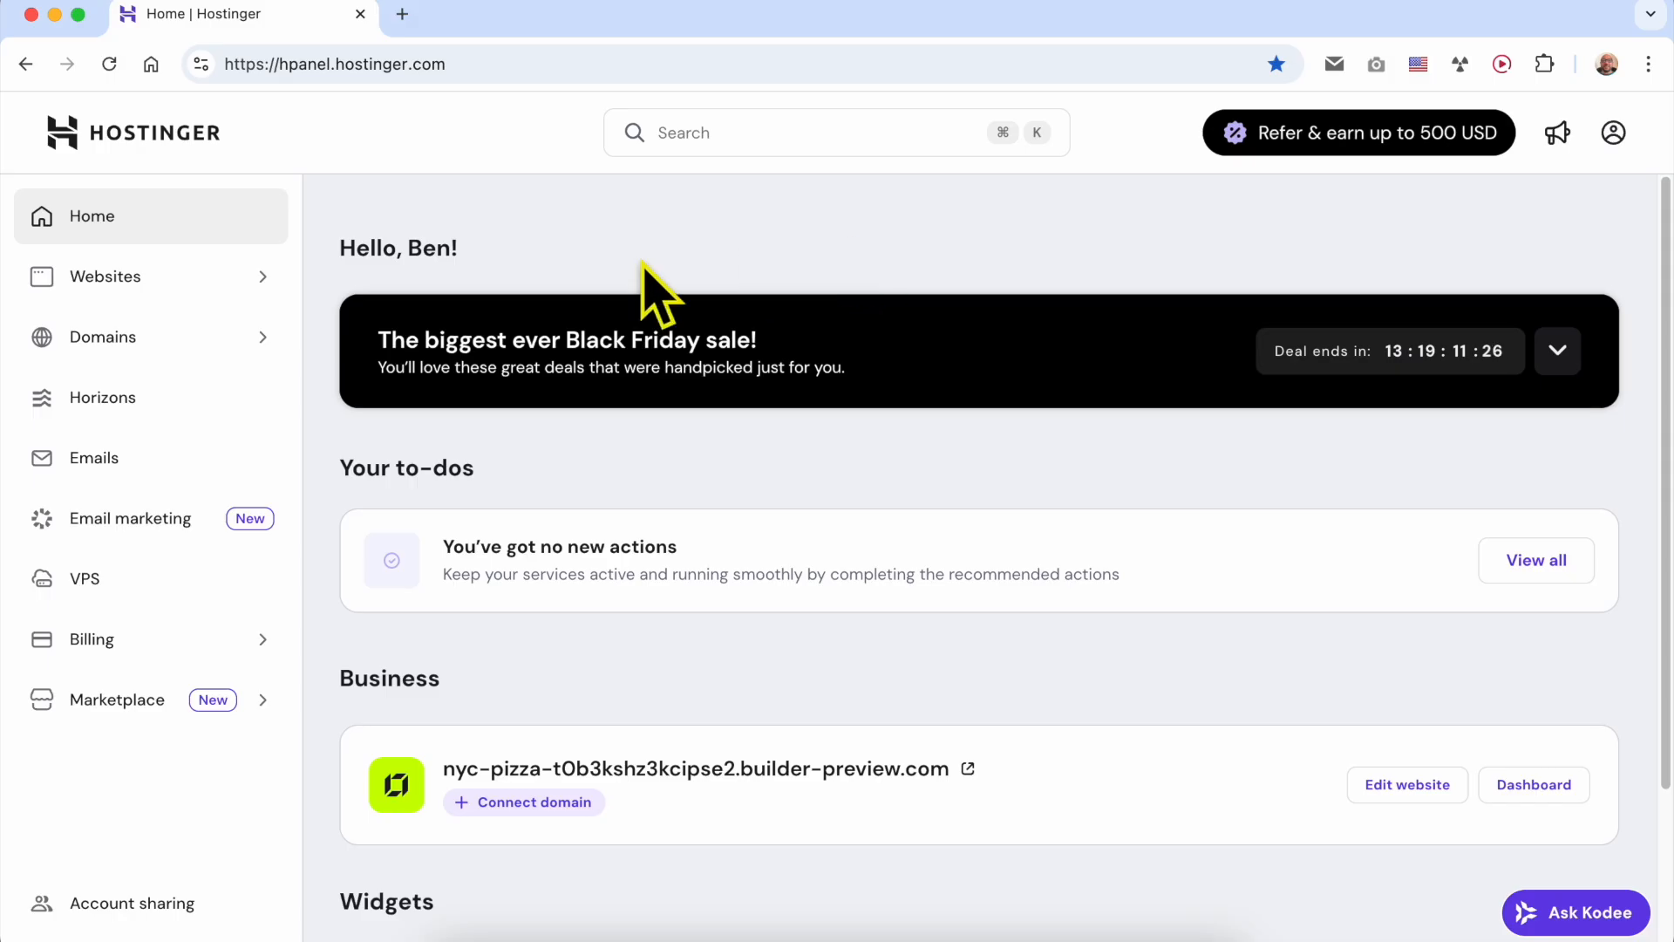
- Open the nyc-pizza website from the websites list for editing in the Website Builder
left_click(138, 292)
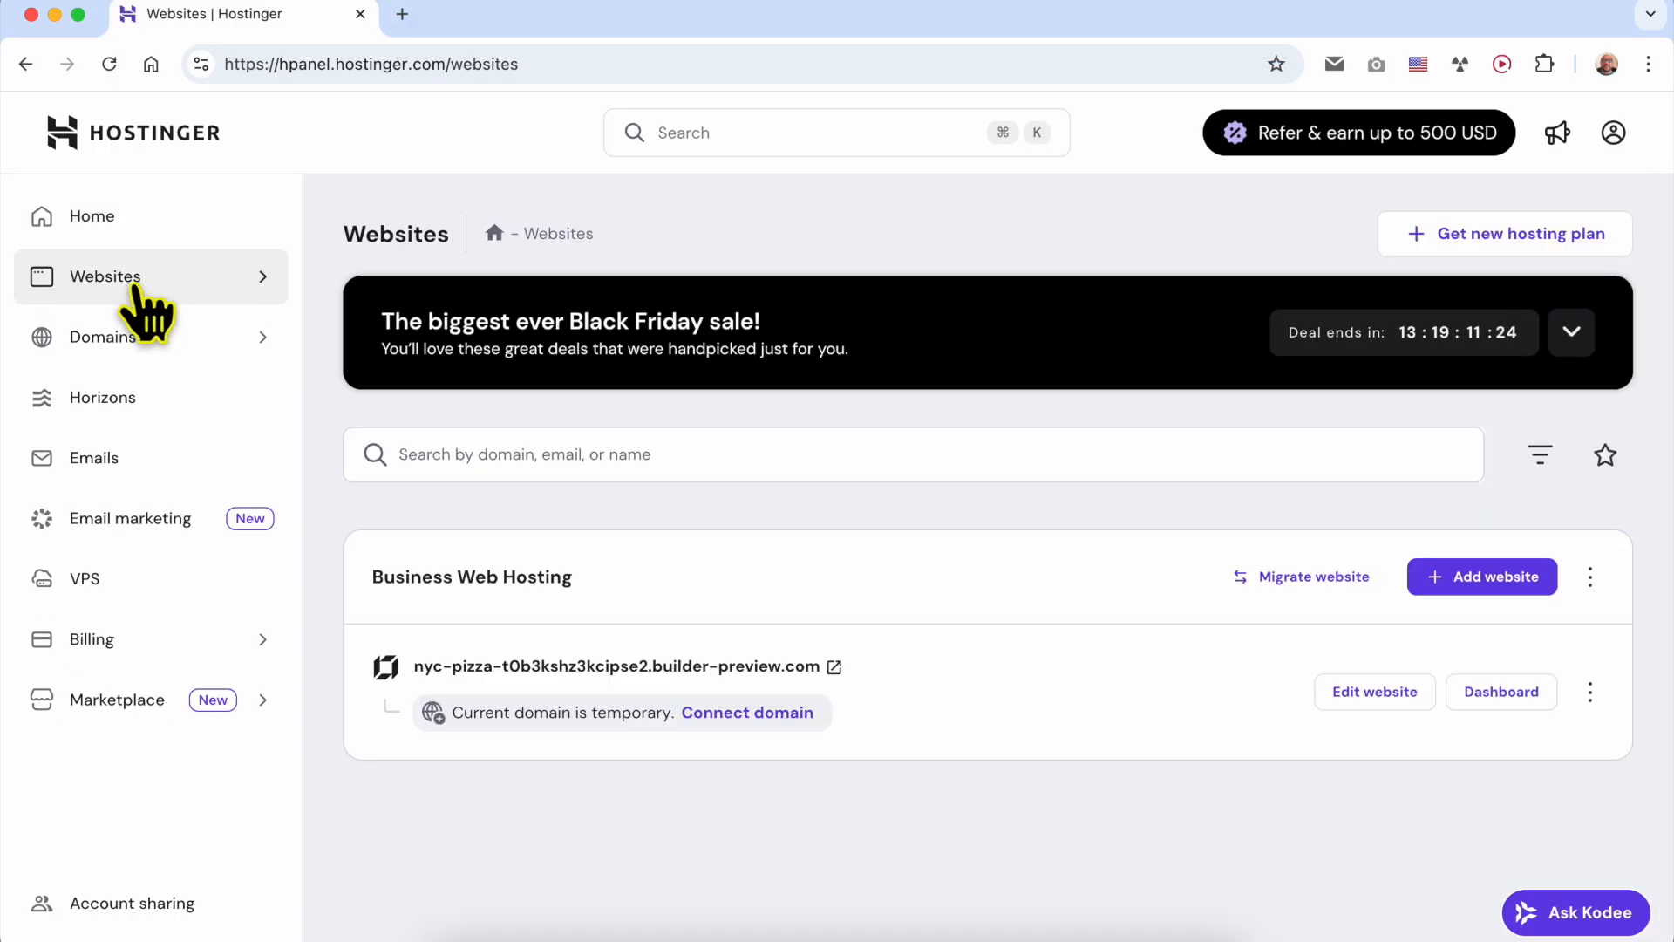
triple_click(901, 672)
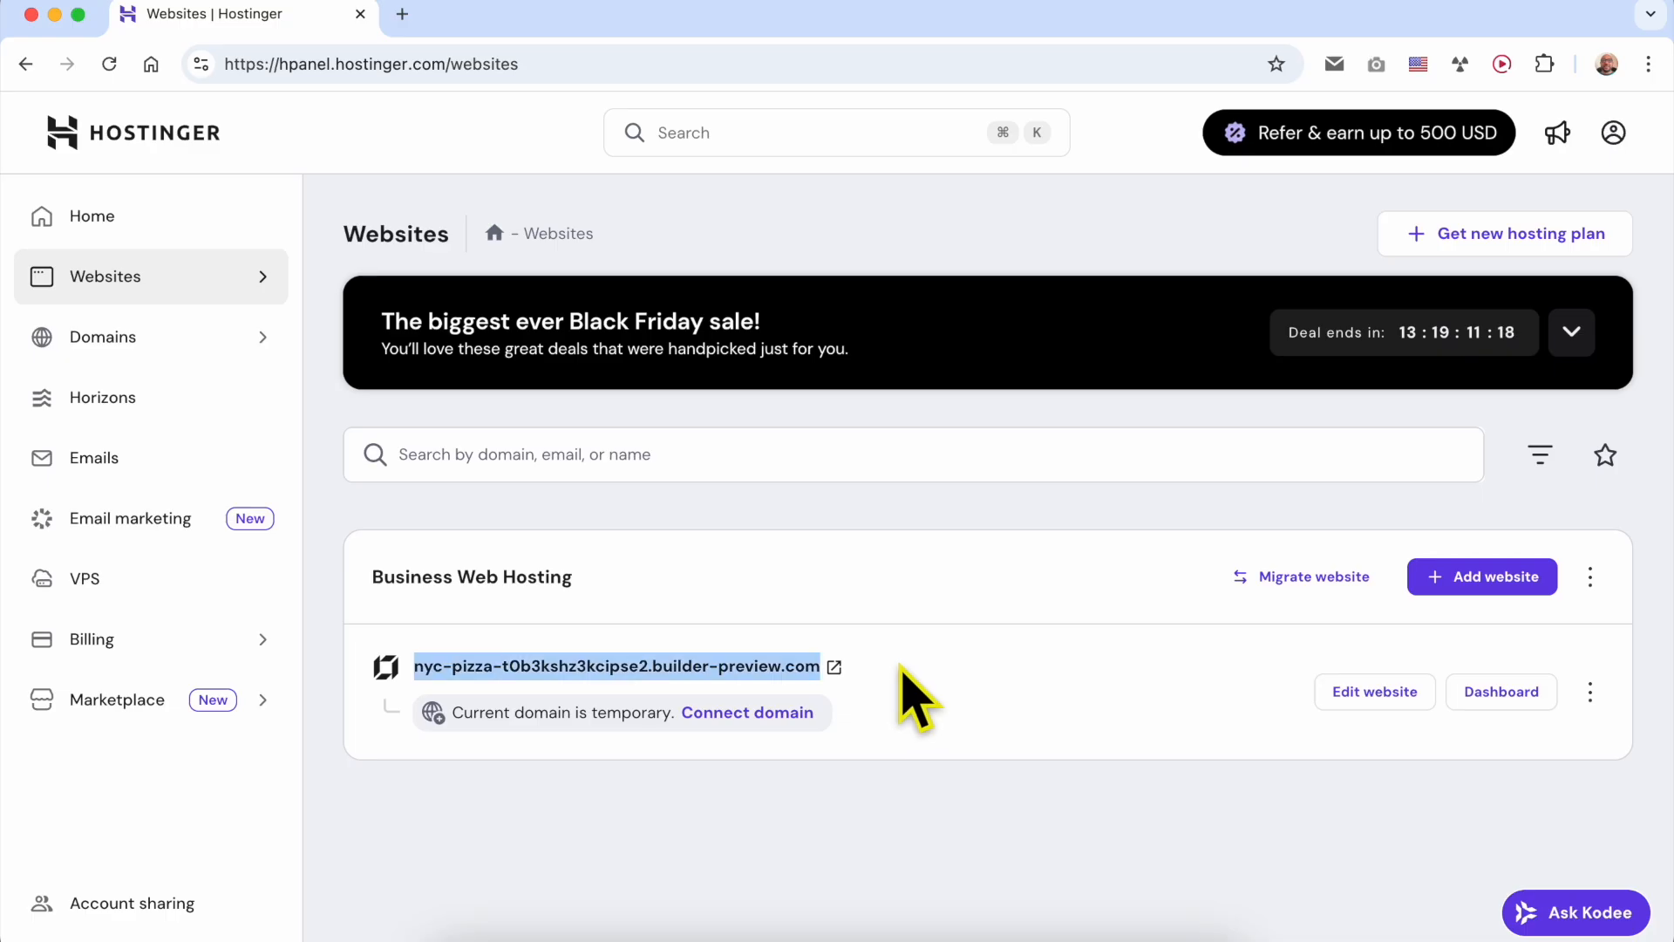
left_click(902, 669)
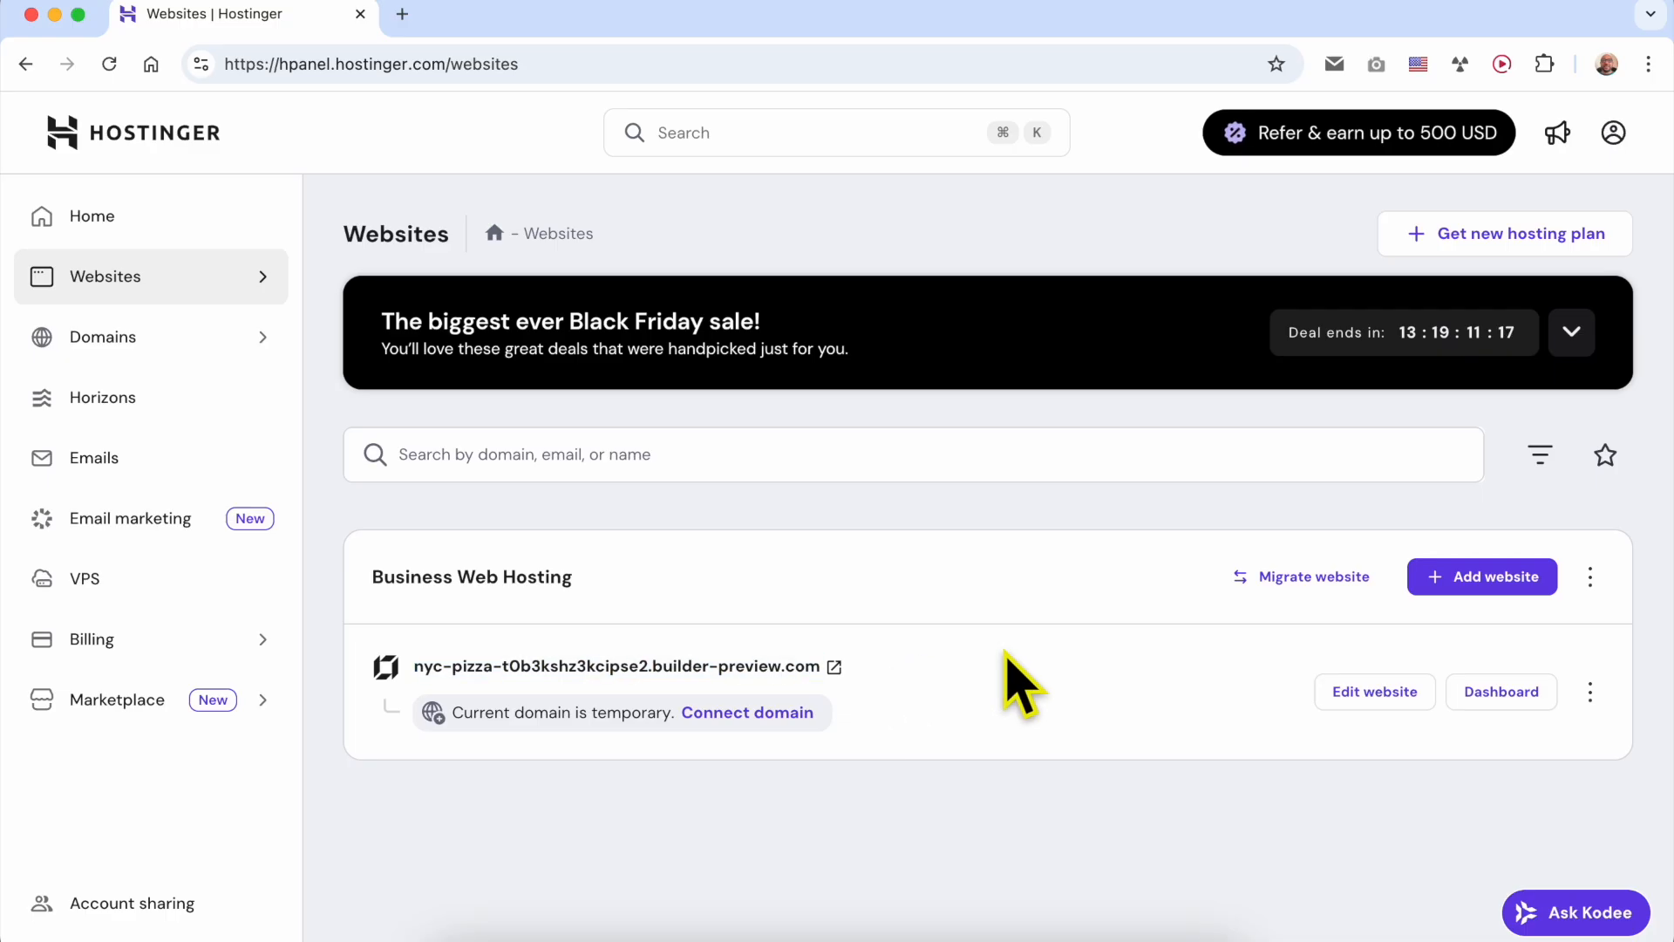
left_click(1398, 695)
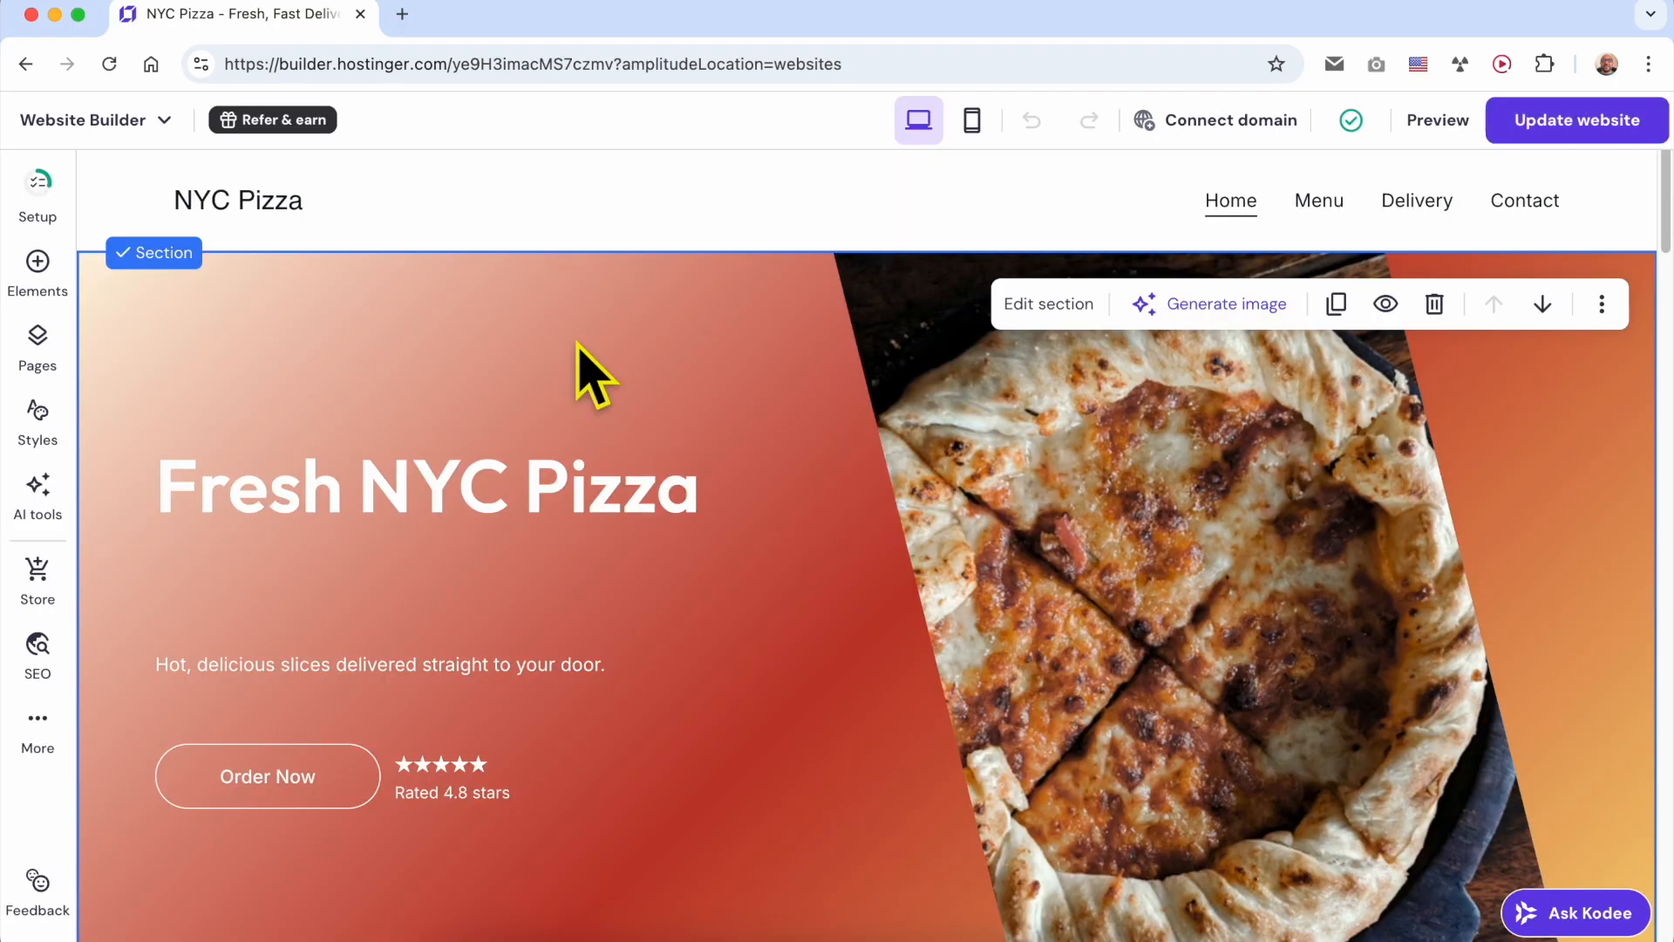
left_click(616, 661)
left_click(724, 787)
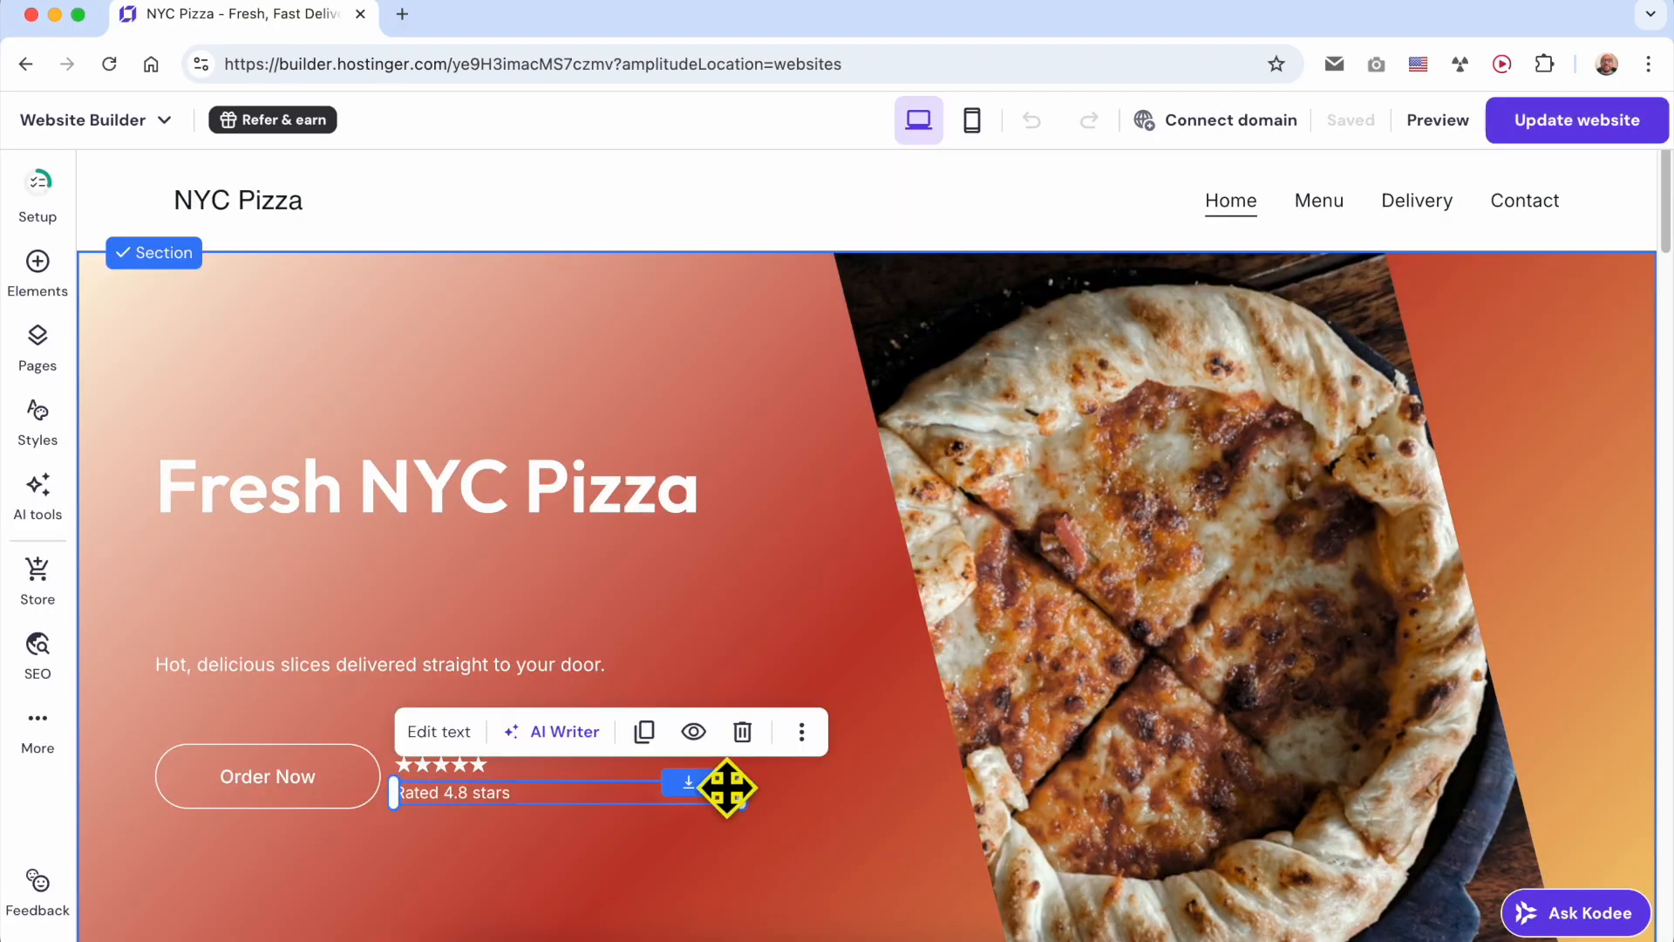
- Open the live NYC Pizza site at its temporary domain and examine its web address
mouse_move(1269, 134)
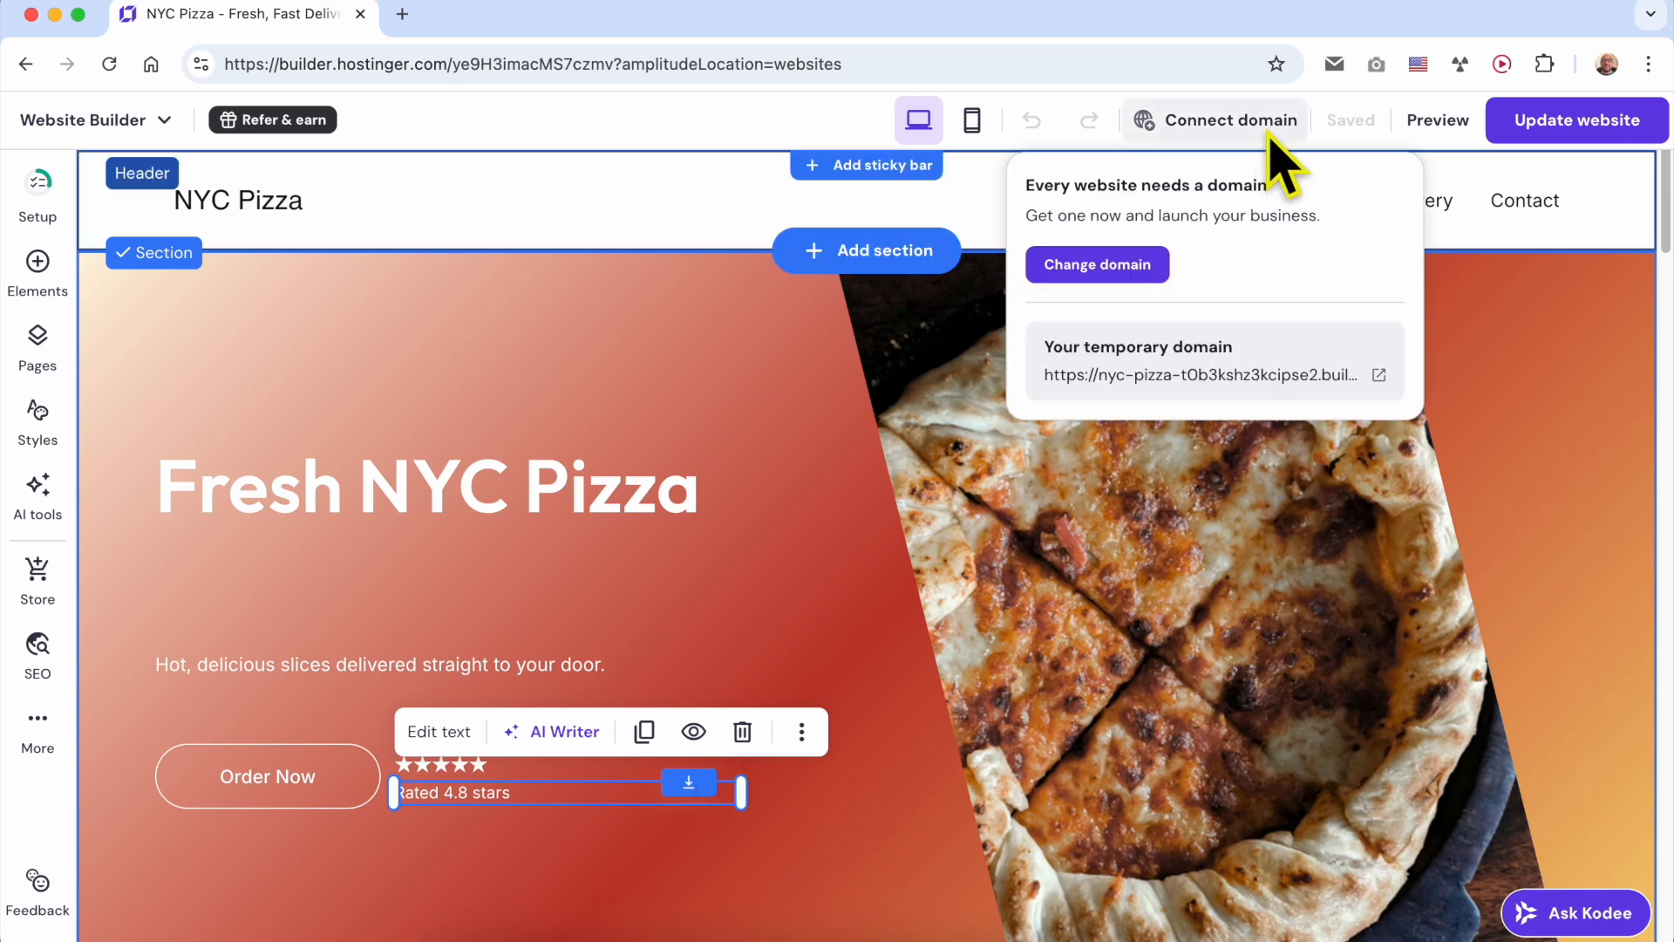
left_click(1381, 375)
left_click_drag(667, 63, 129, 61)
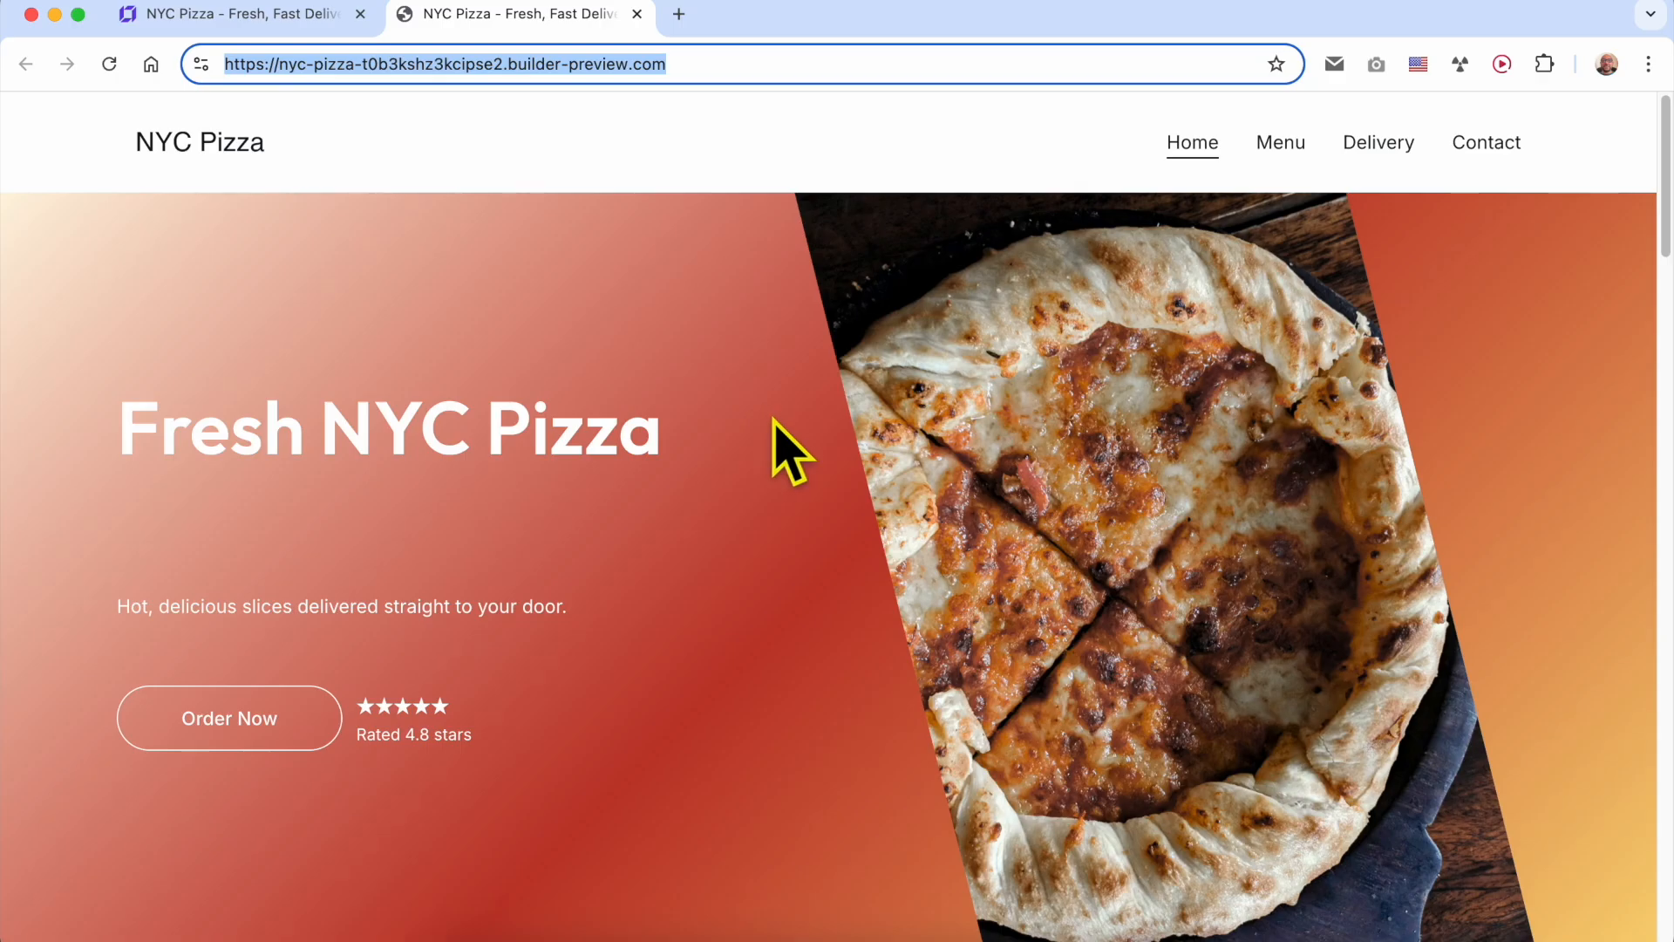
left_click_drag(689, 64, 183, 68)
- Return to the builder and connect the owned domain benstutorial.com to the site in place of the temporary domain
left_click(231, 14)
left_click(982, 526)
mouse_move(1223, 122)
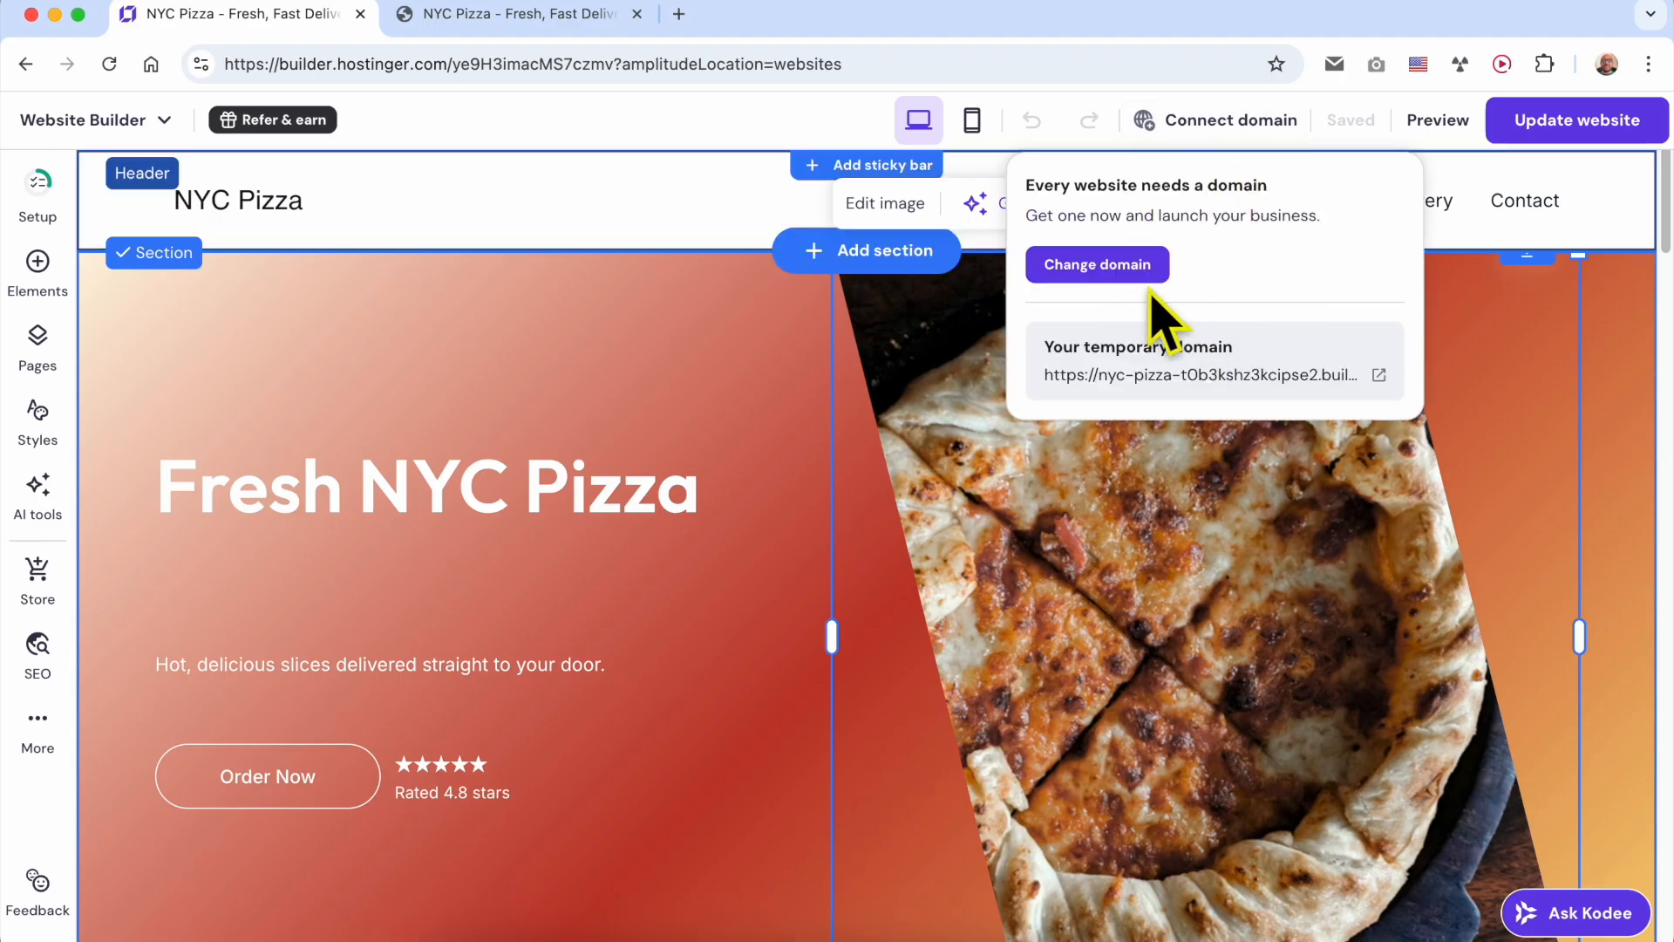
left_click(1100, 265)
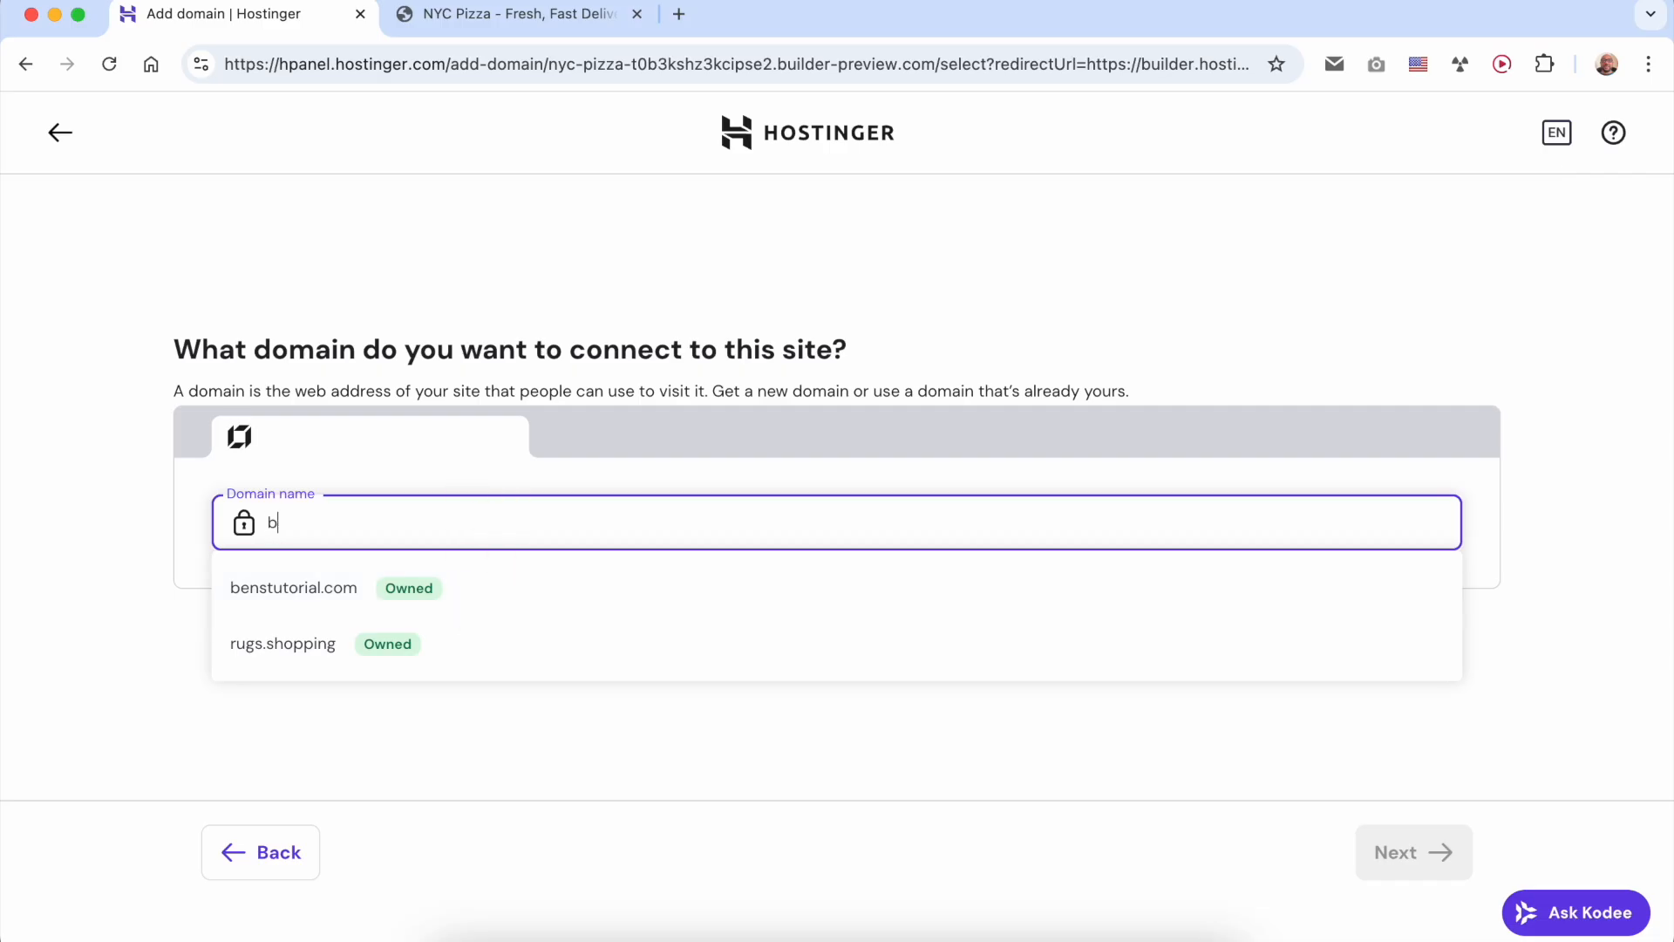
type("tutorial.com")
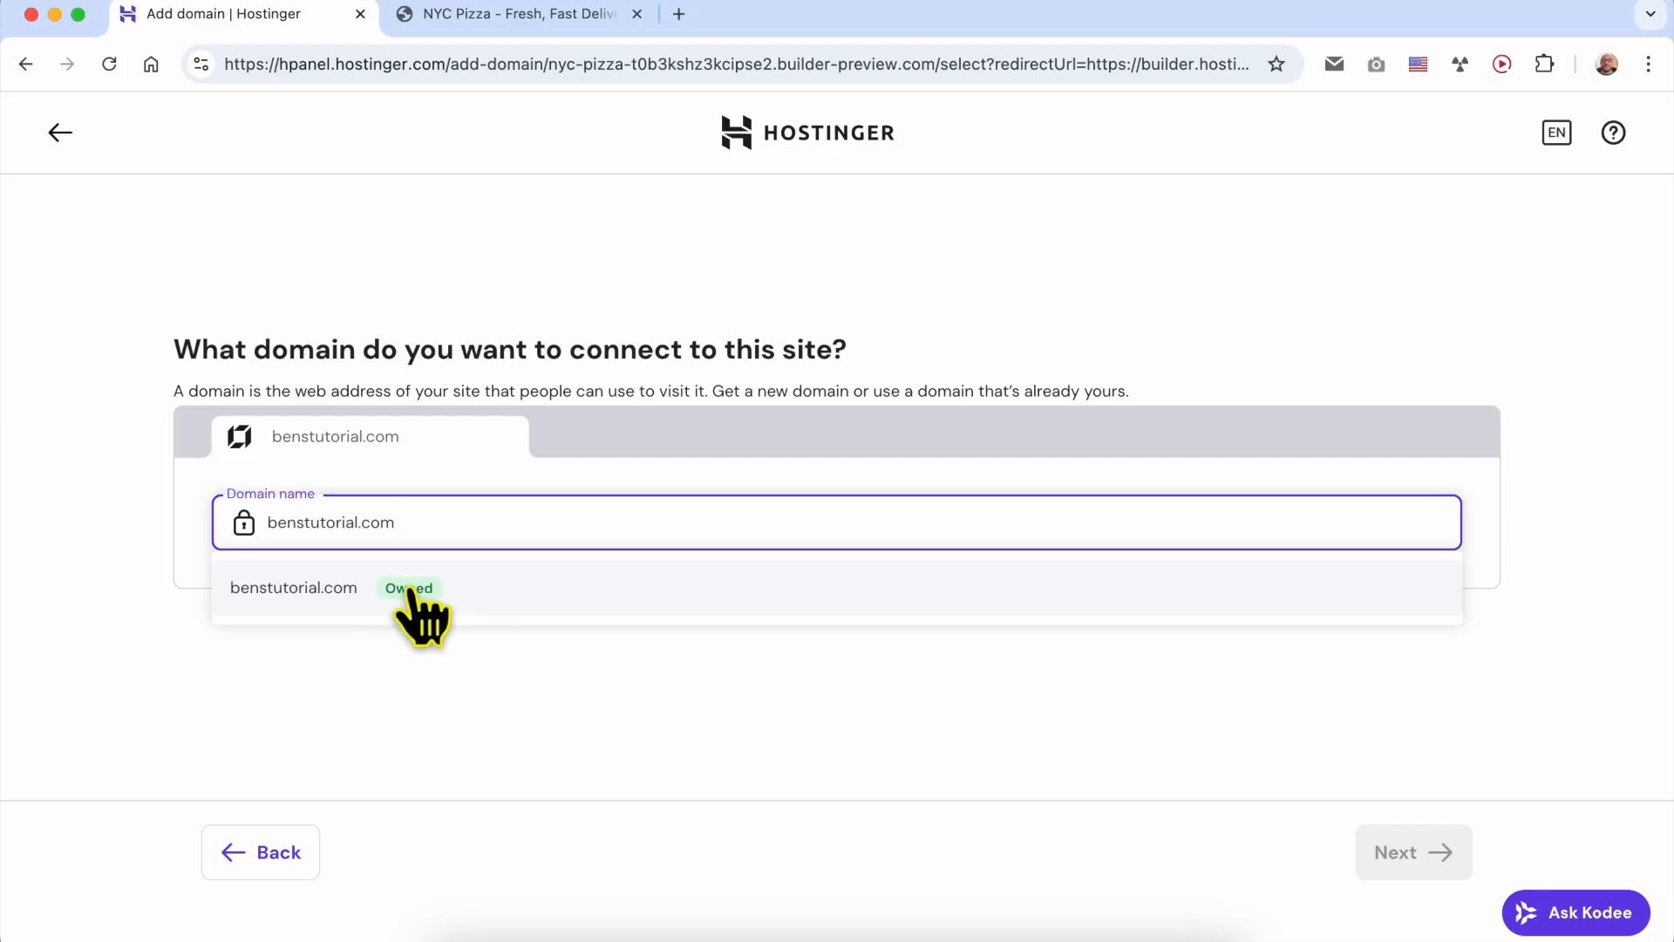
left_click(495, 592)
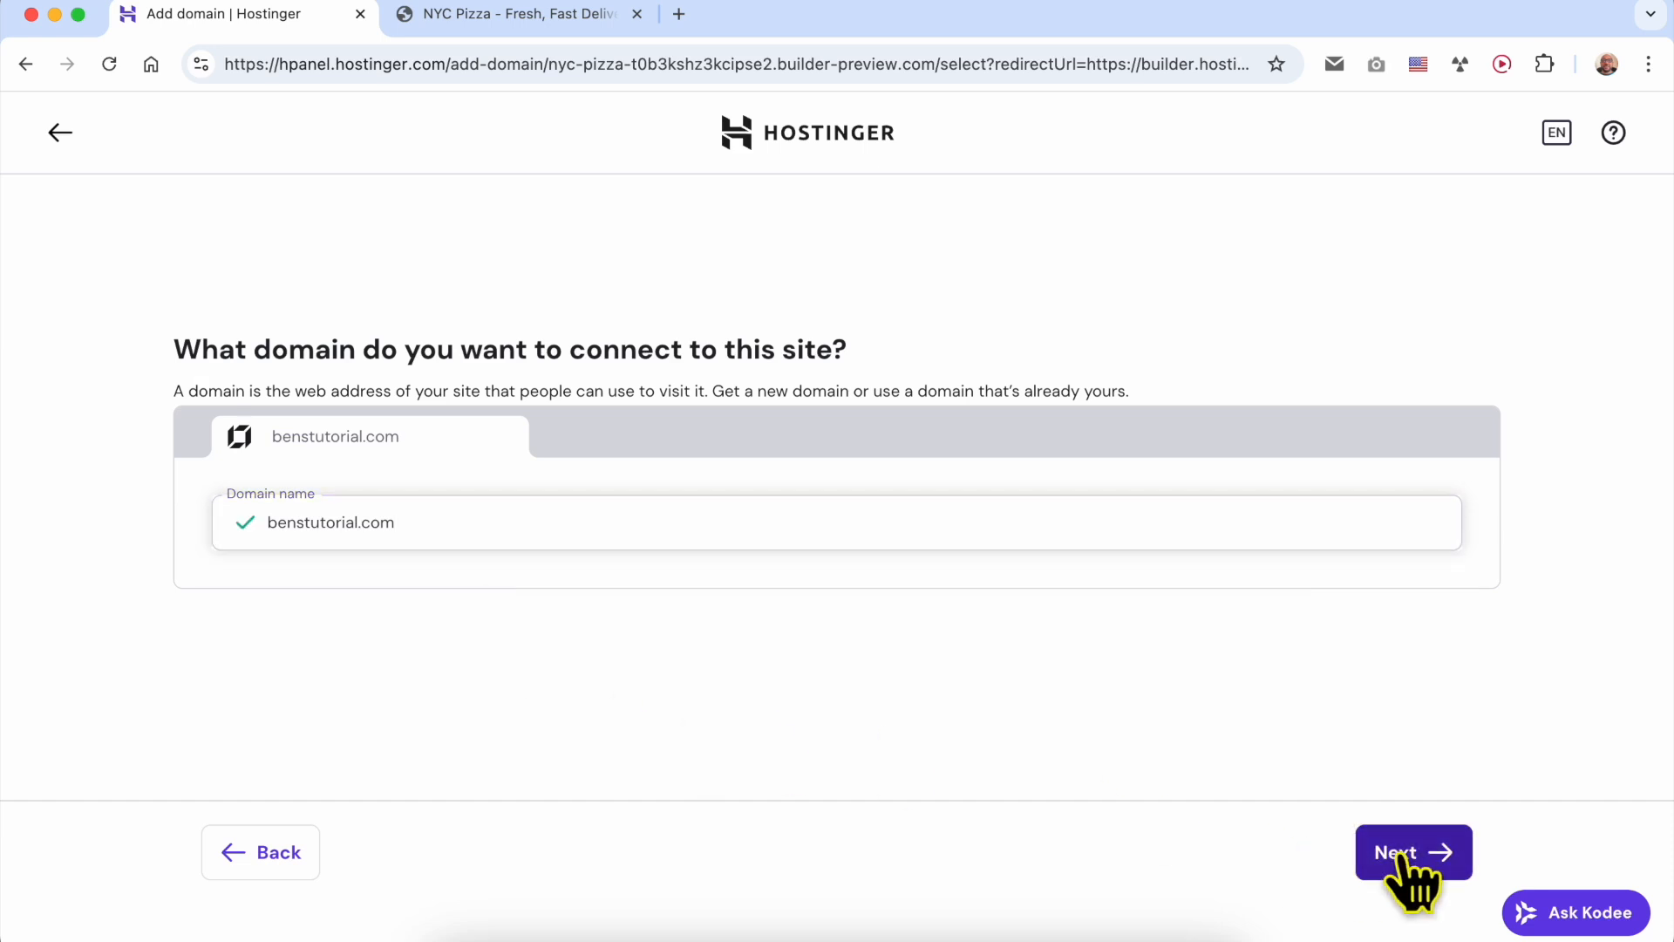
left_click(1400, 854)
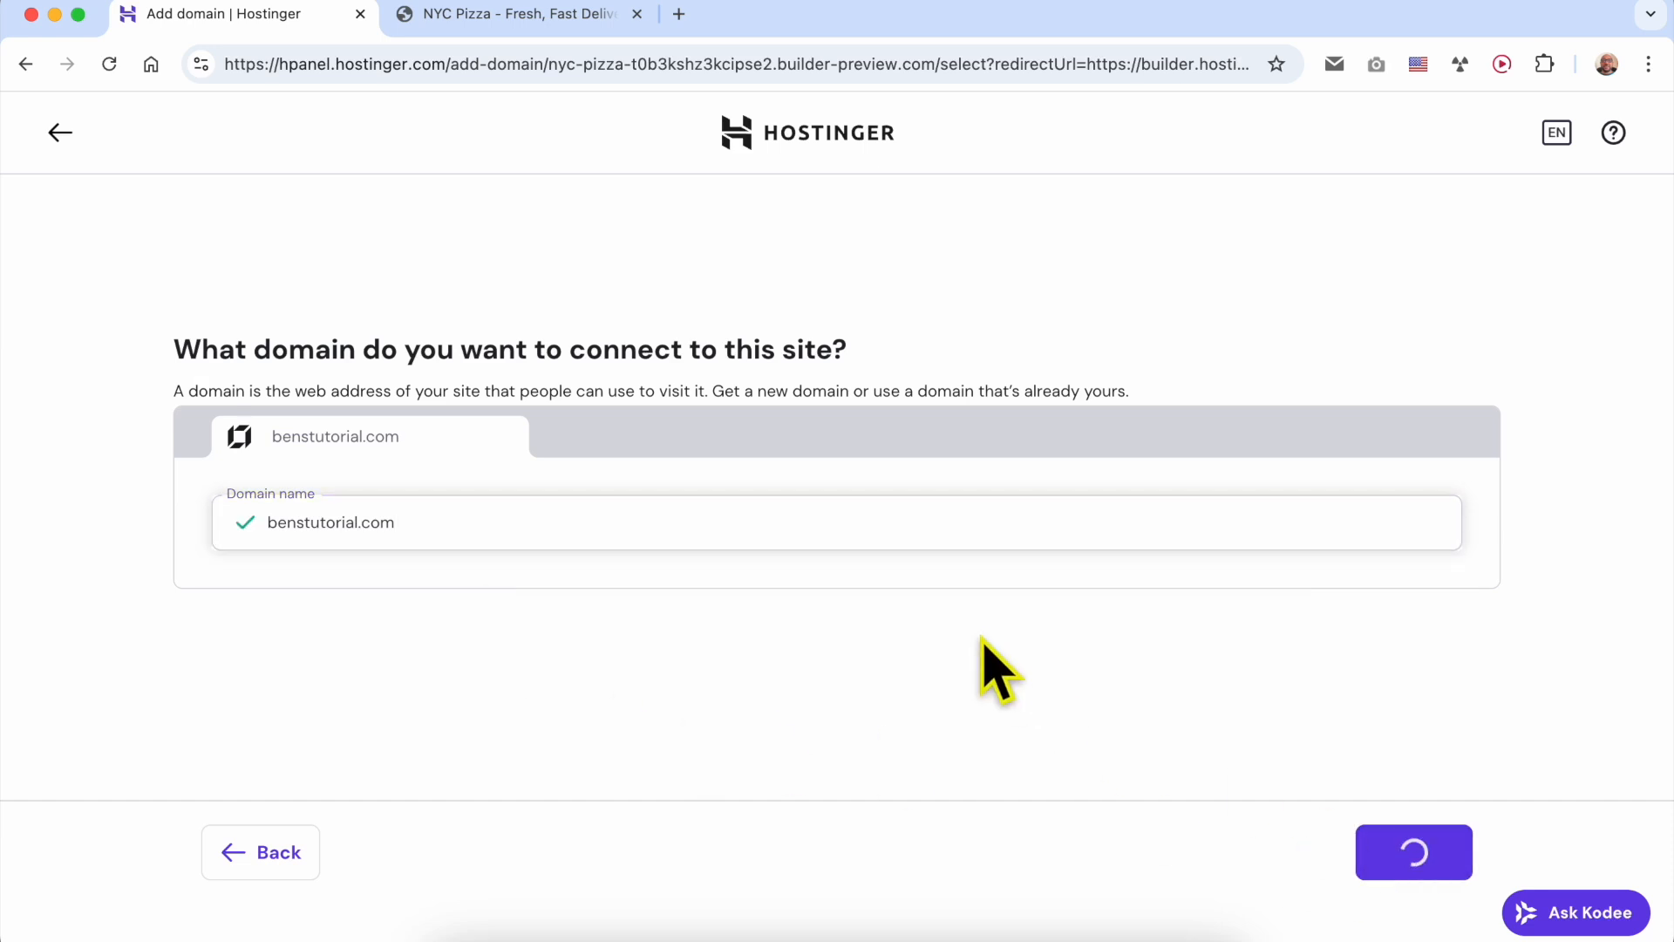
left_click_drag(665, 573, 1014, 577)
left_click(1014, 661)
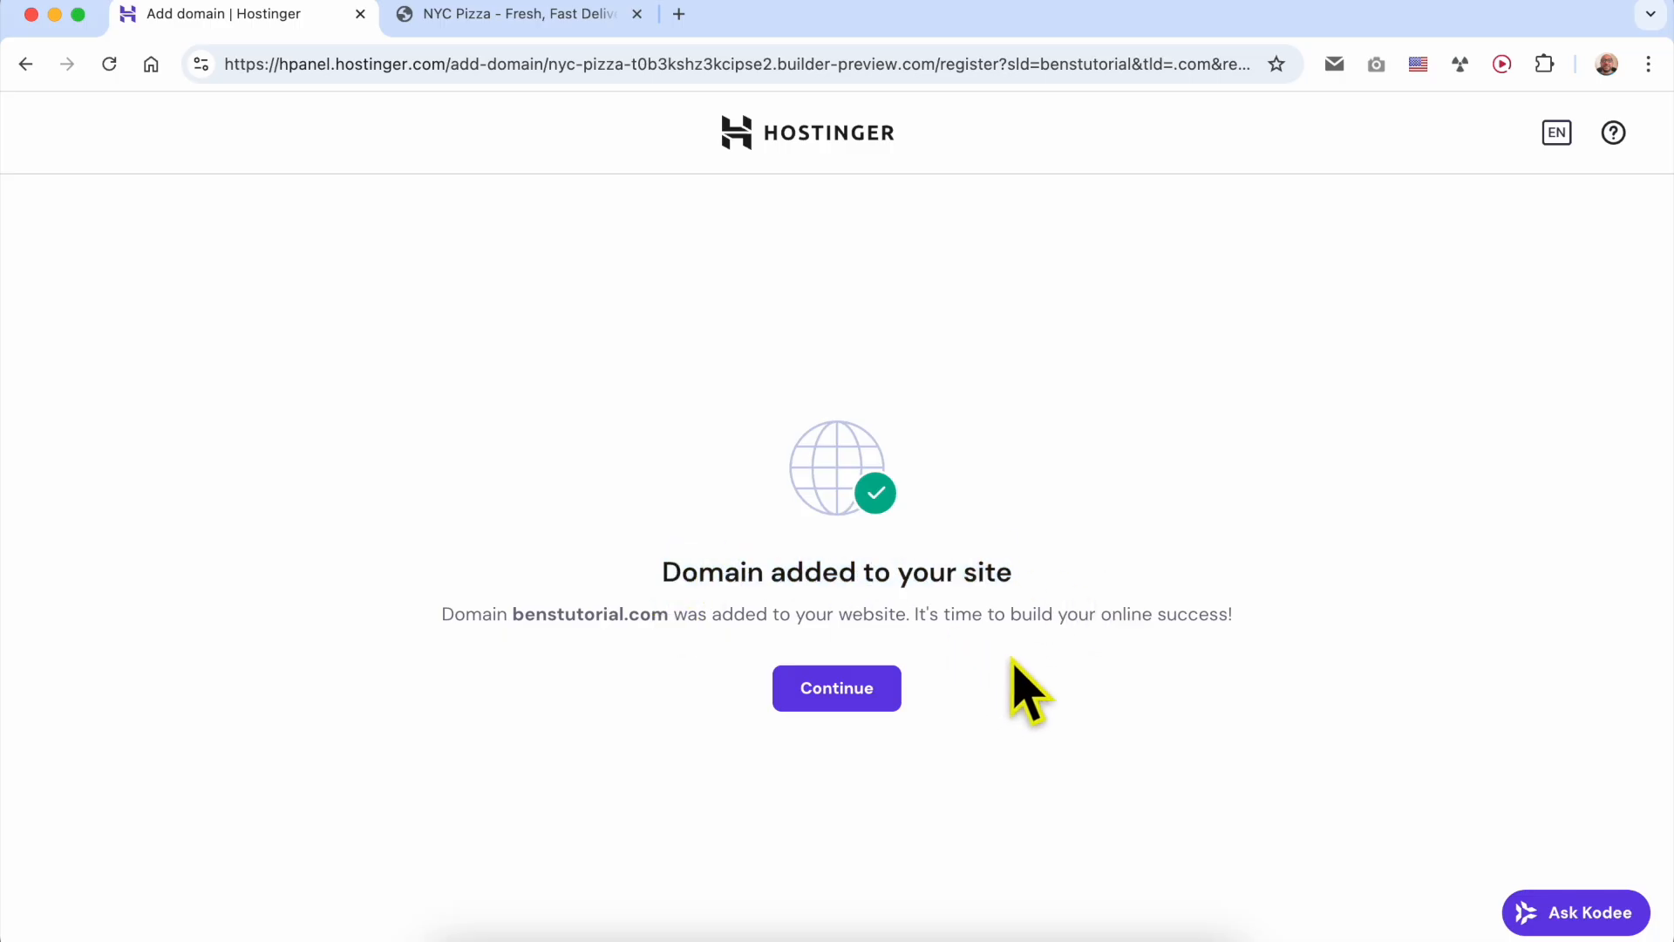
left_click(839, 693)
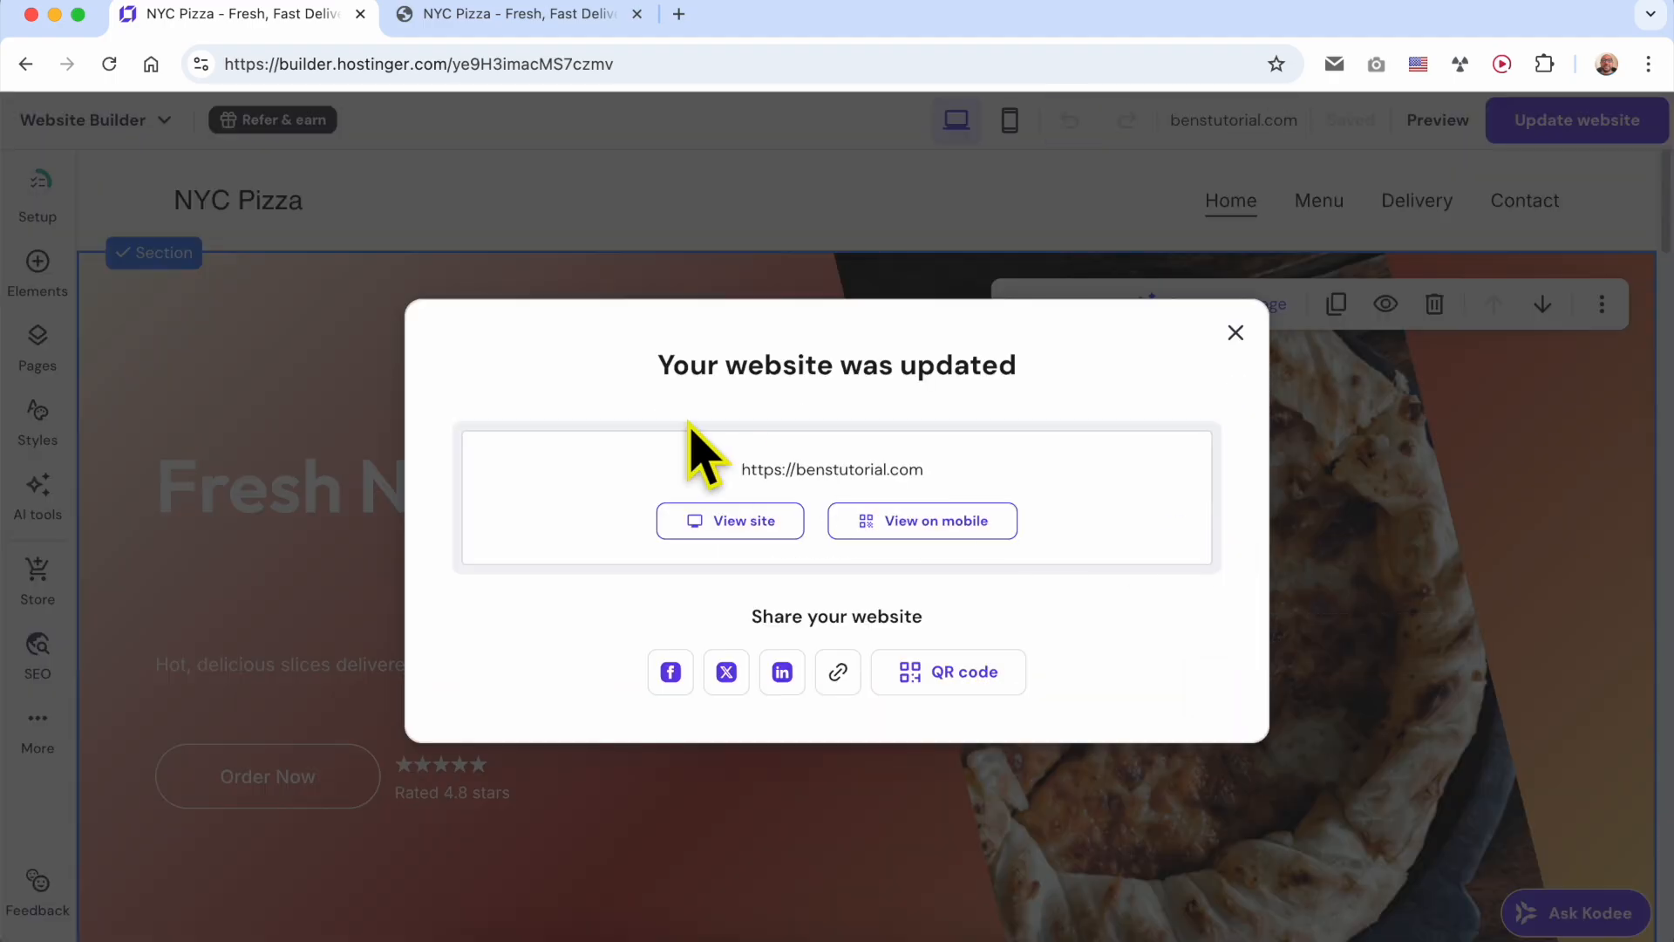
- View the updated live site and check its web address
left_click_drag(627, 379, 1143, 365)
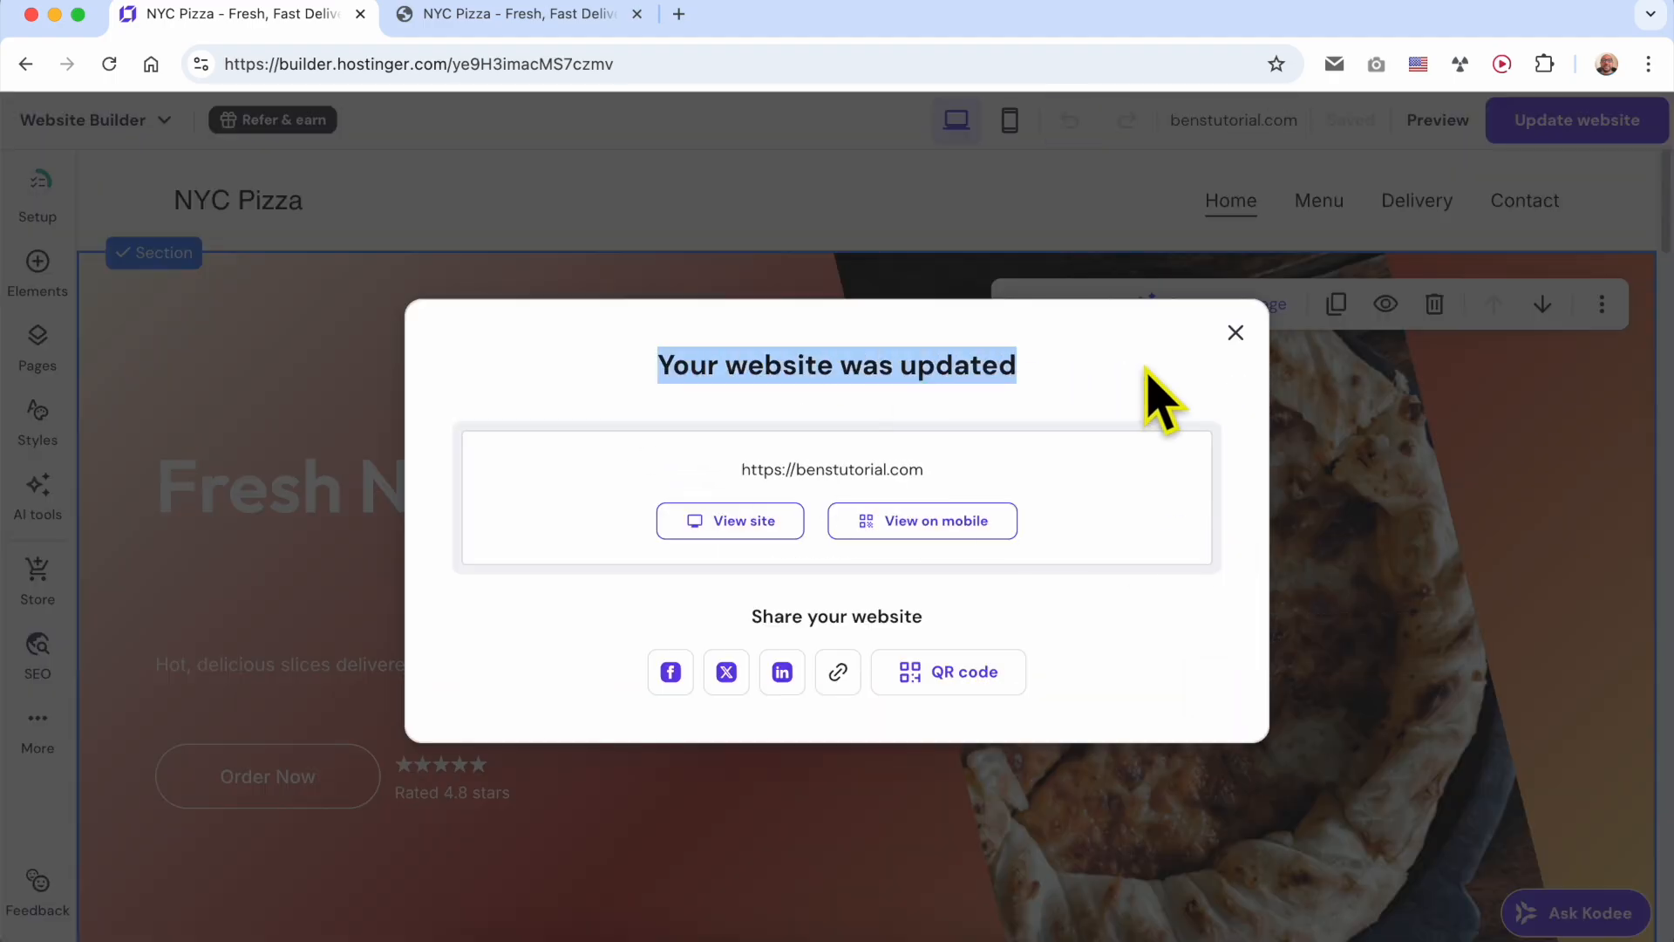
left_click(722, 527)
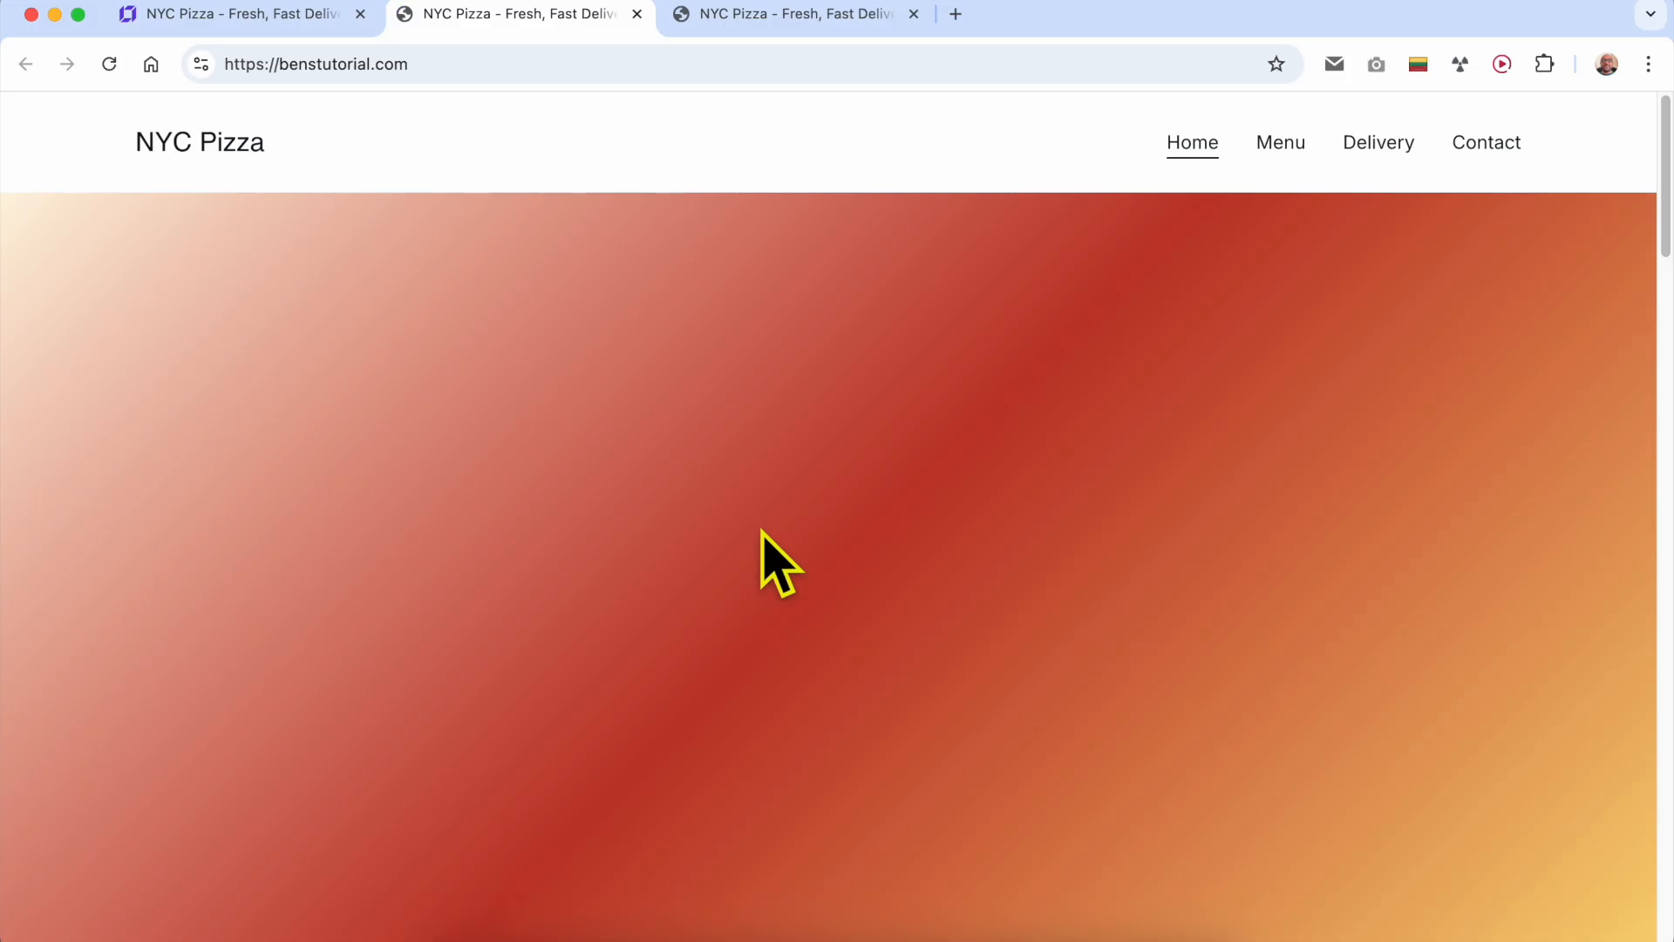
left_click(437, 64)
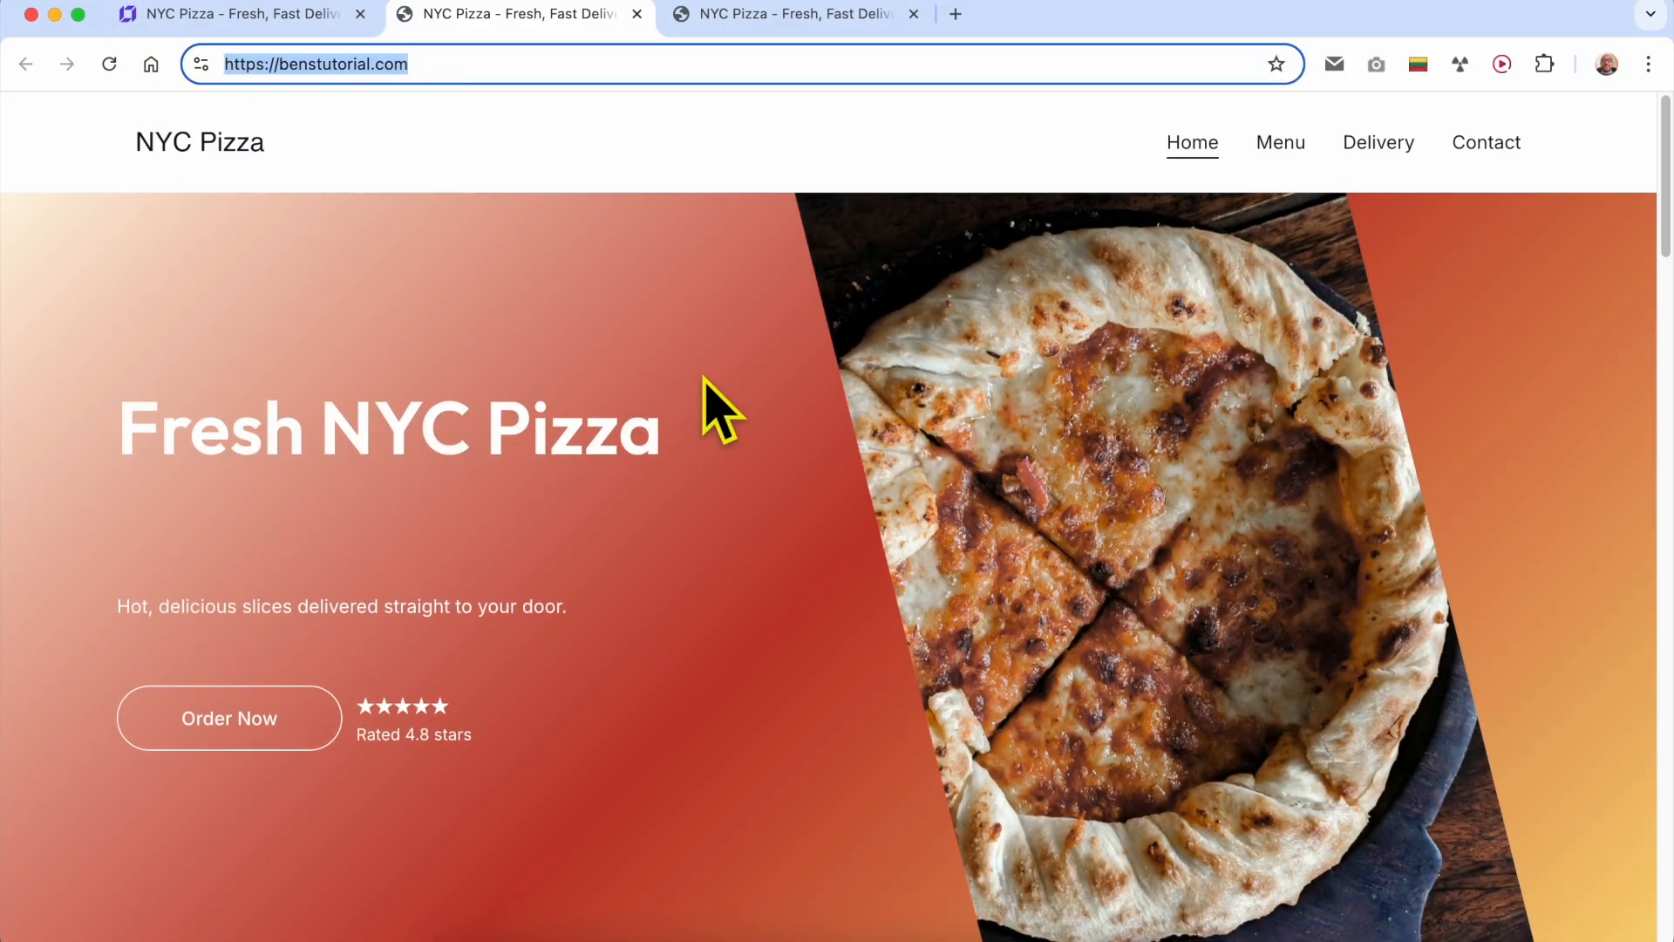
left_click_drag(430, 64, 157, 64)
- Return to the builder's browser tab and load hpanel.hostinger.com there
left_click(296, 17)
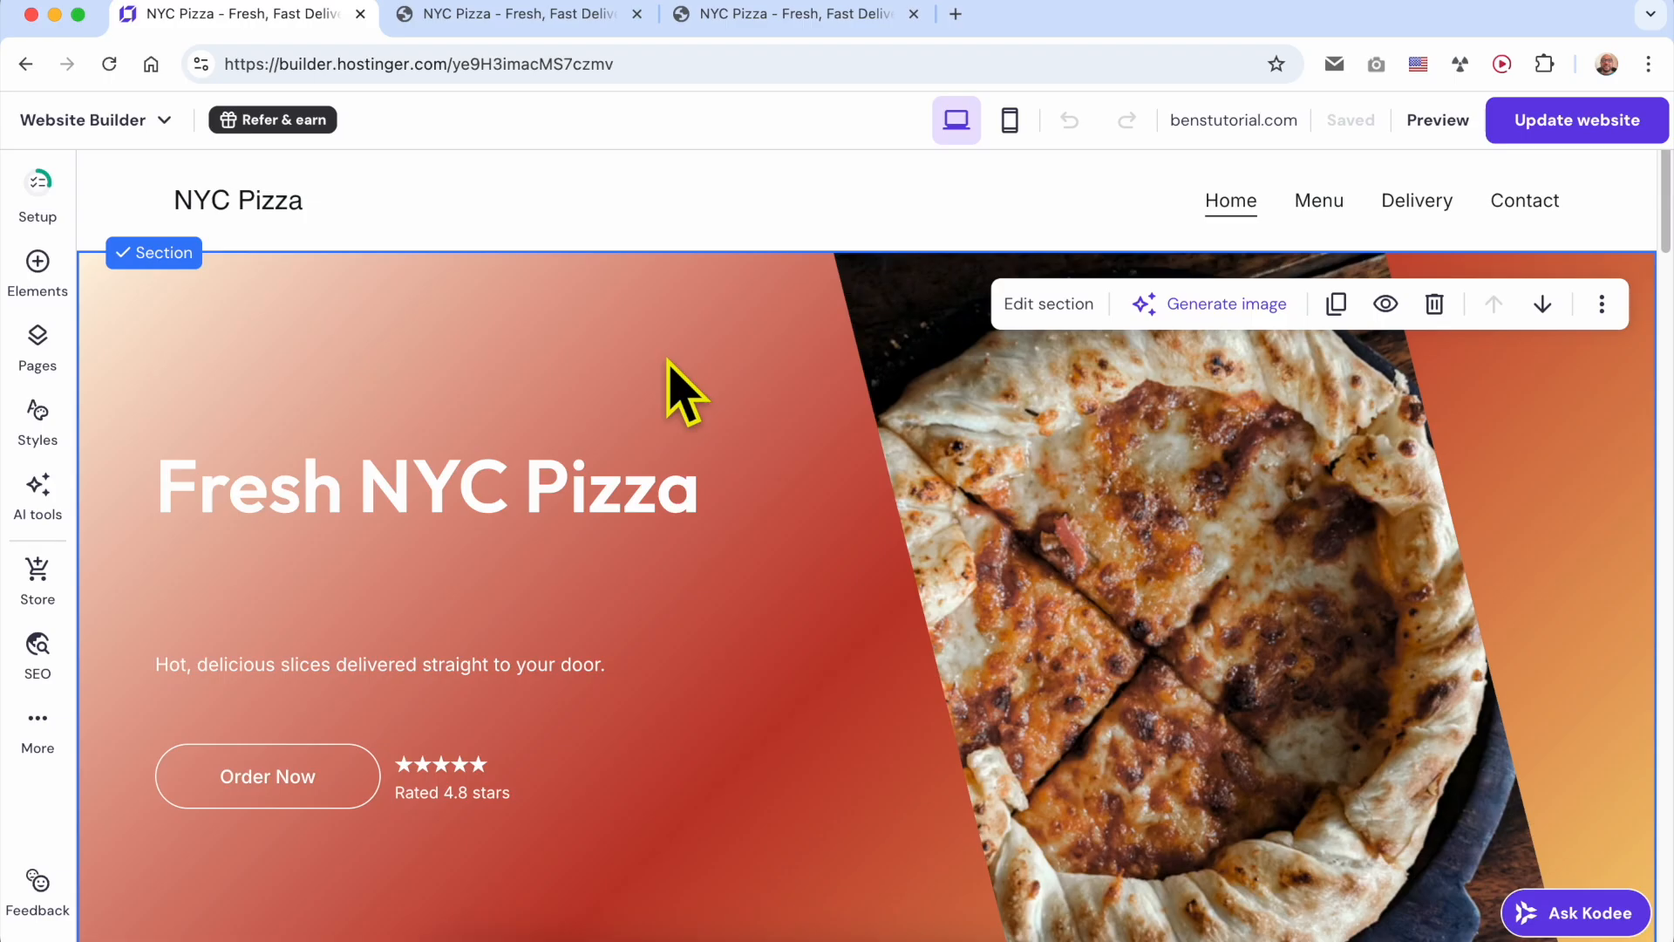
left_click(468, 63)
type("hp")
key("Return")
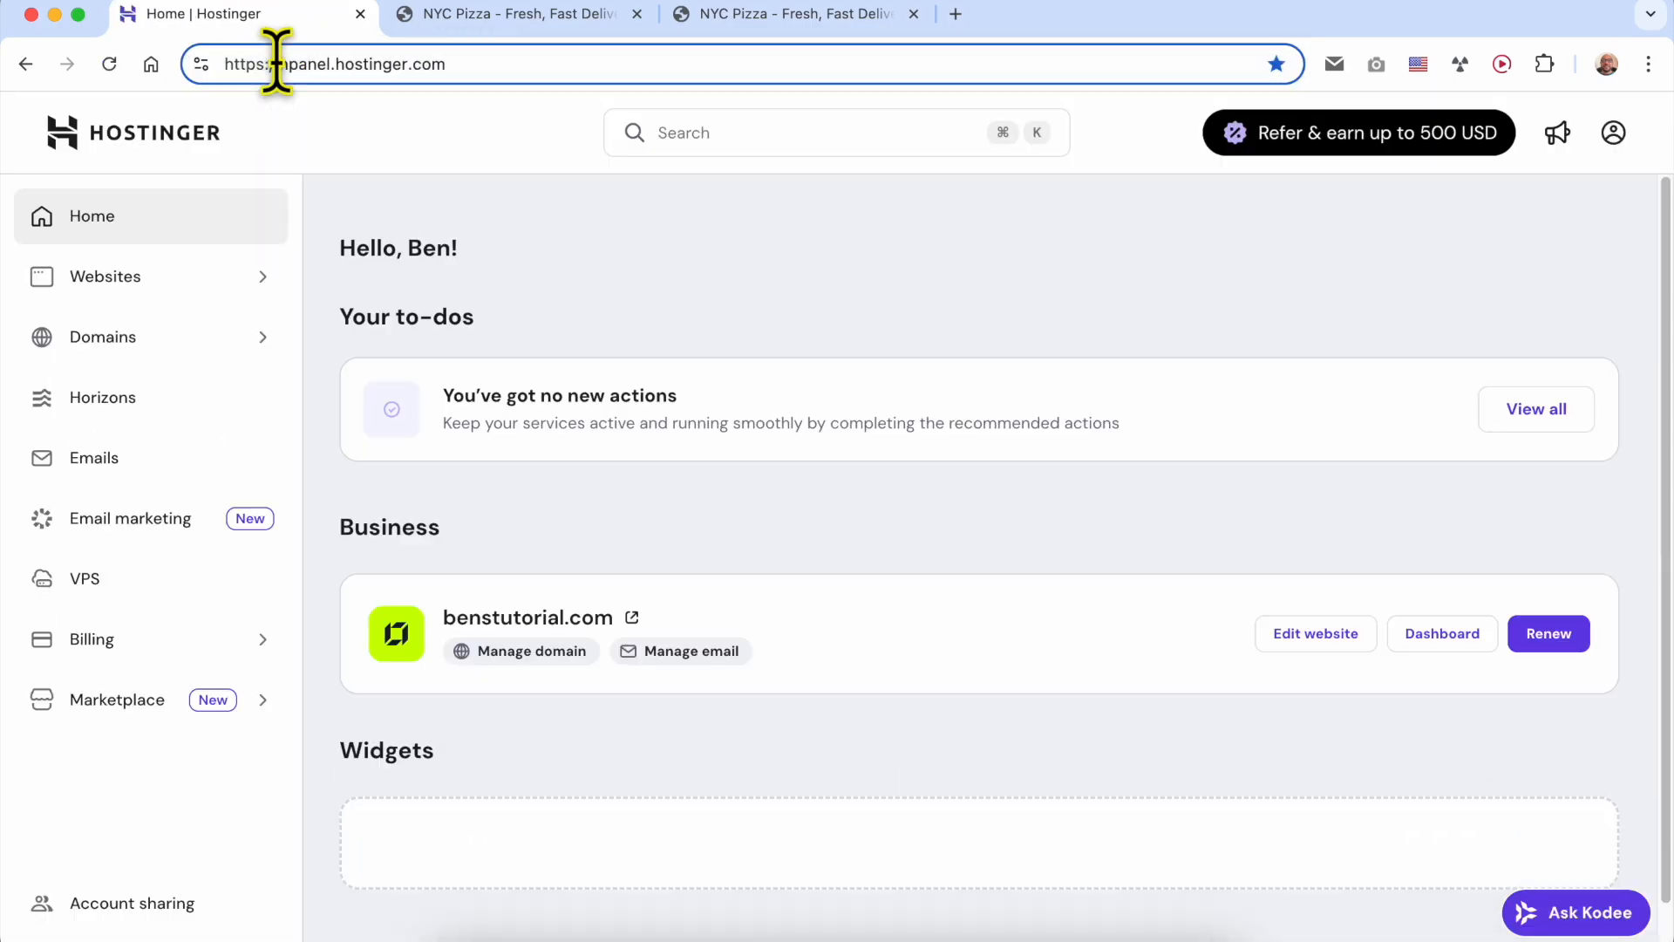
left_click_drag(273, 63, 523, 61)
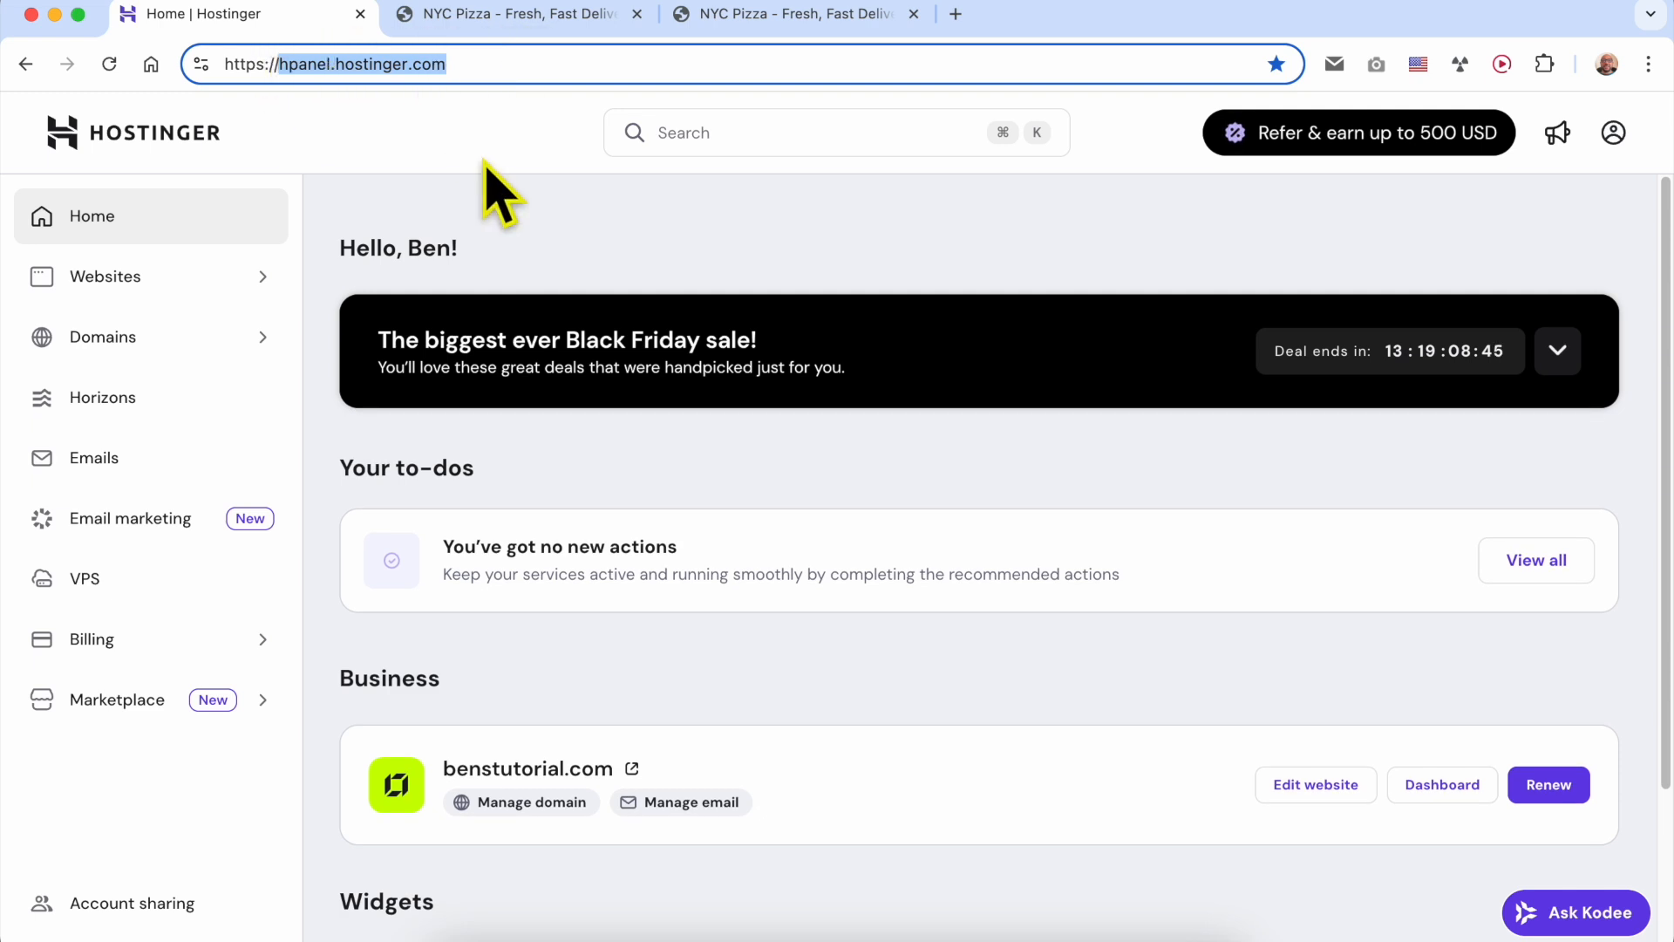
left_click(521, 162)
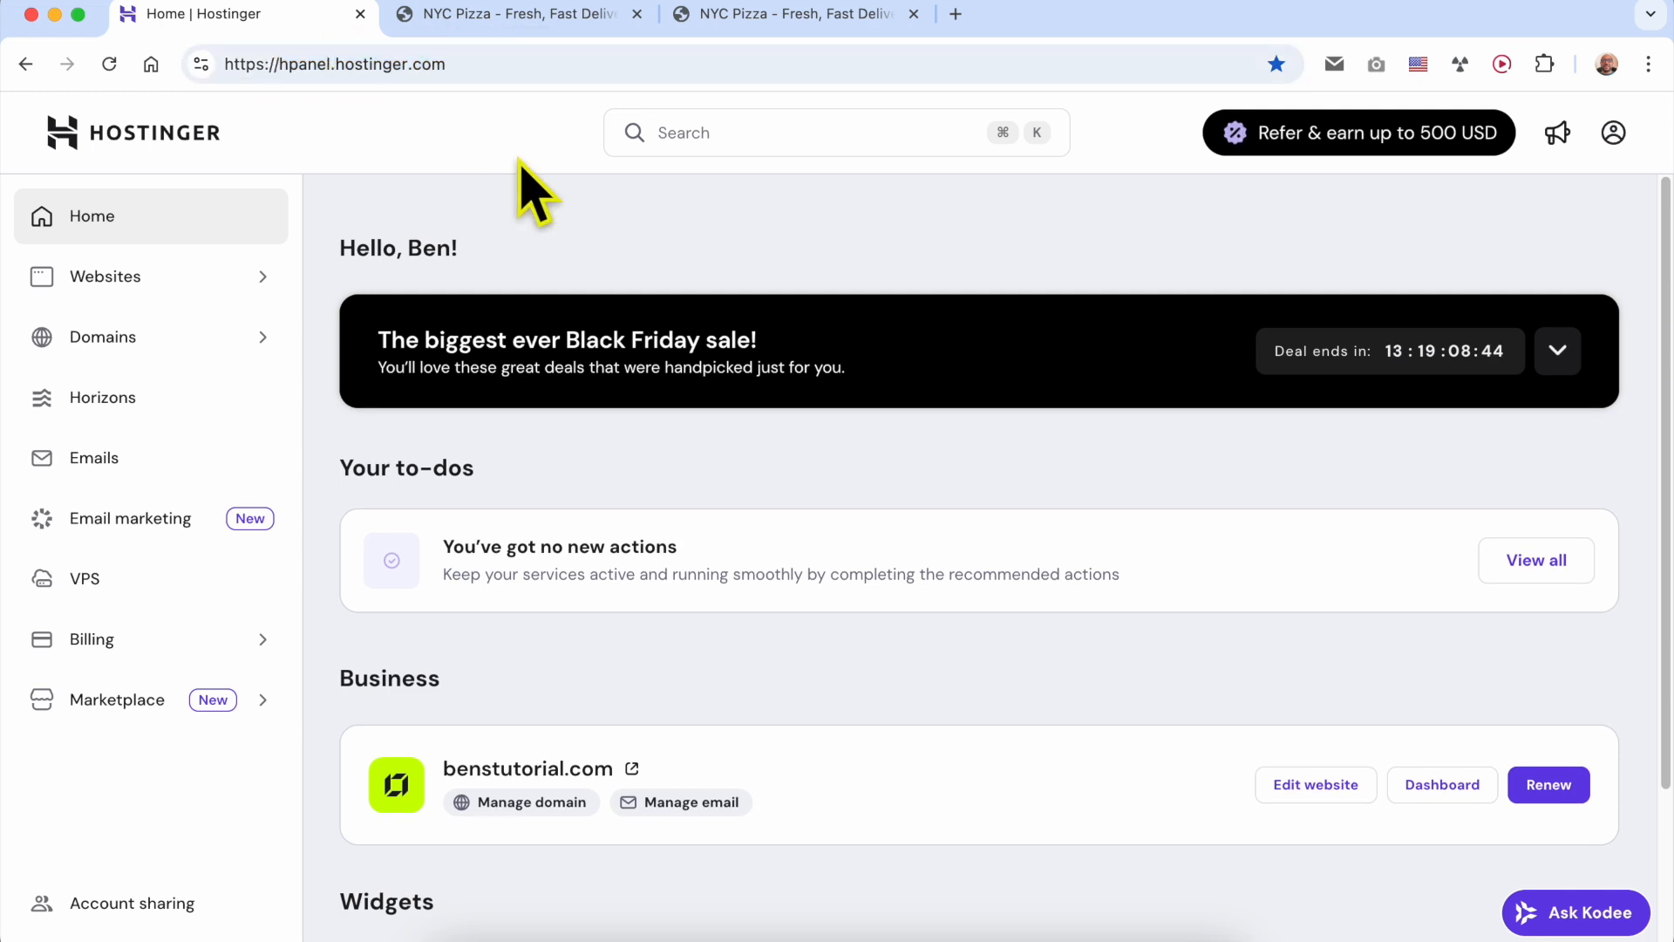
- Open the DNS and nameserver settings of benstutorial.com from the domain portfolio
left_click(181, 349)
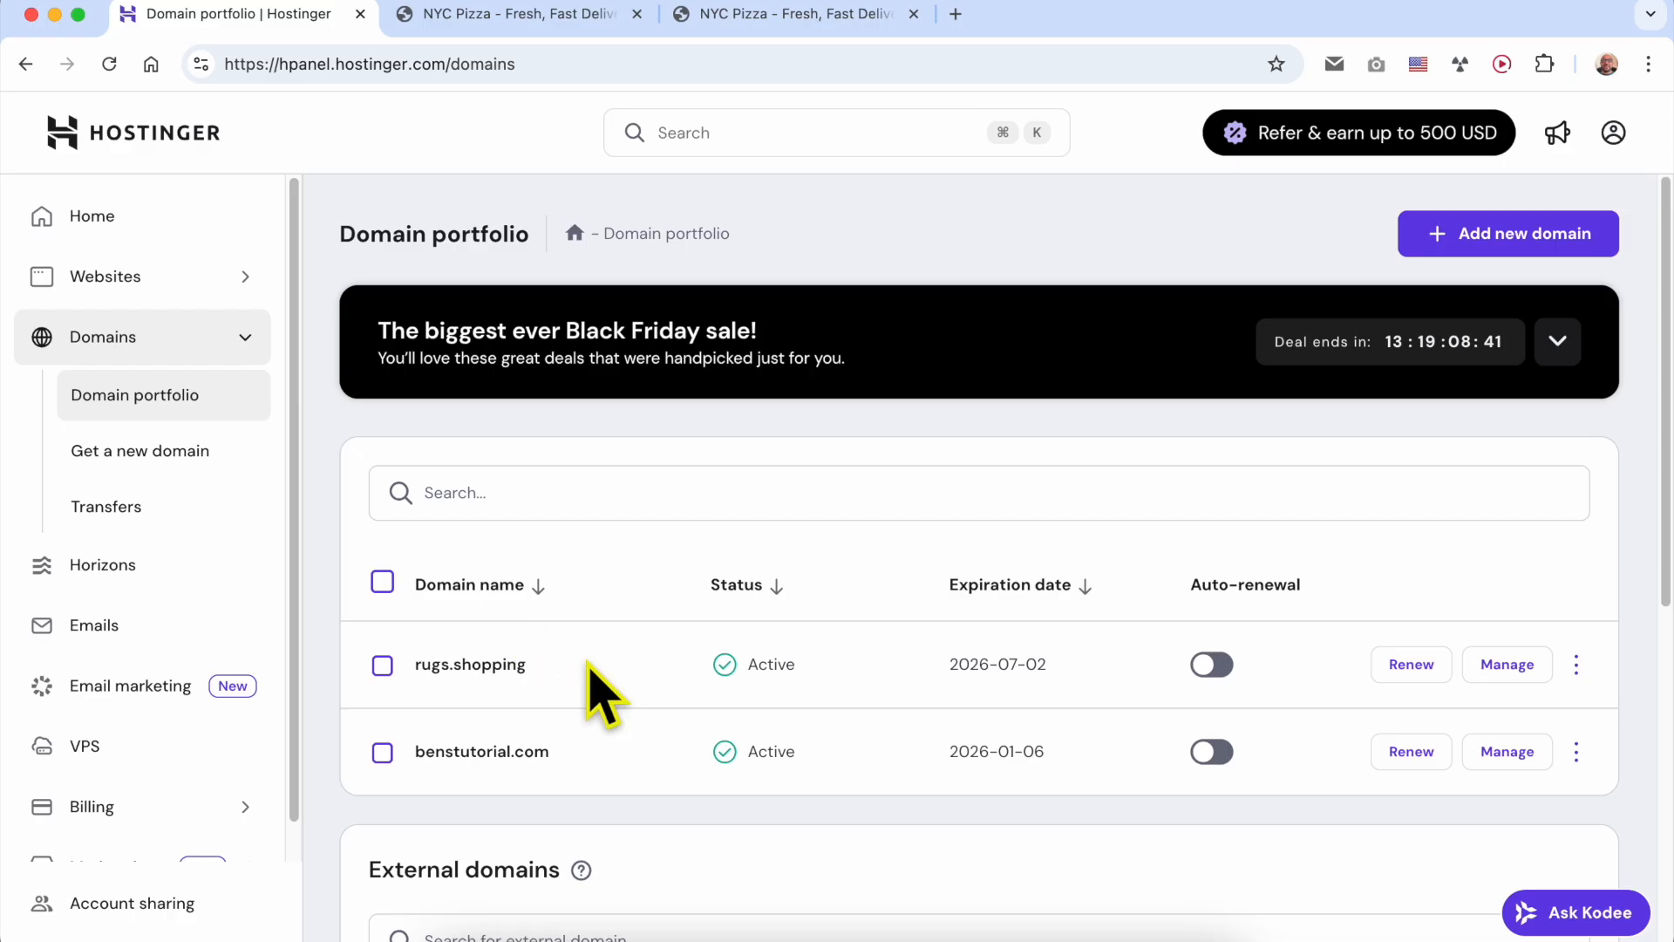
double_click(607, 750)
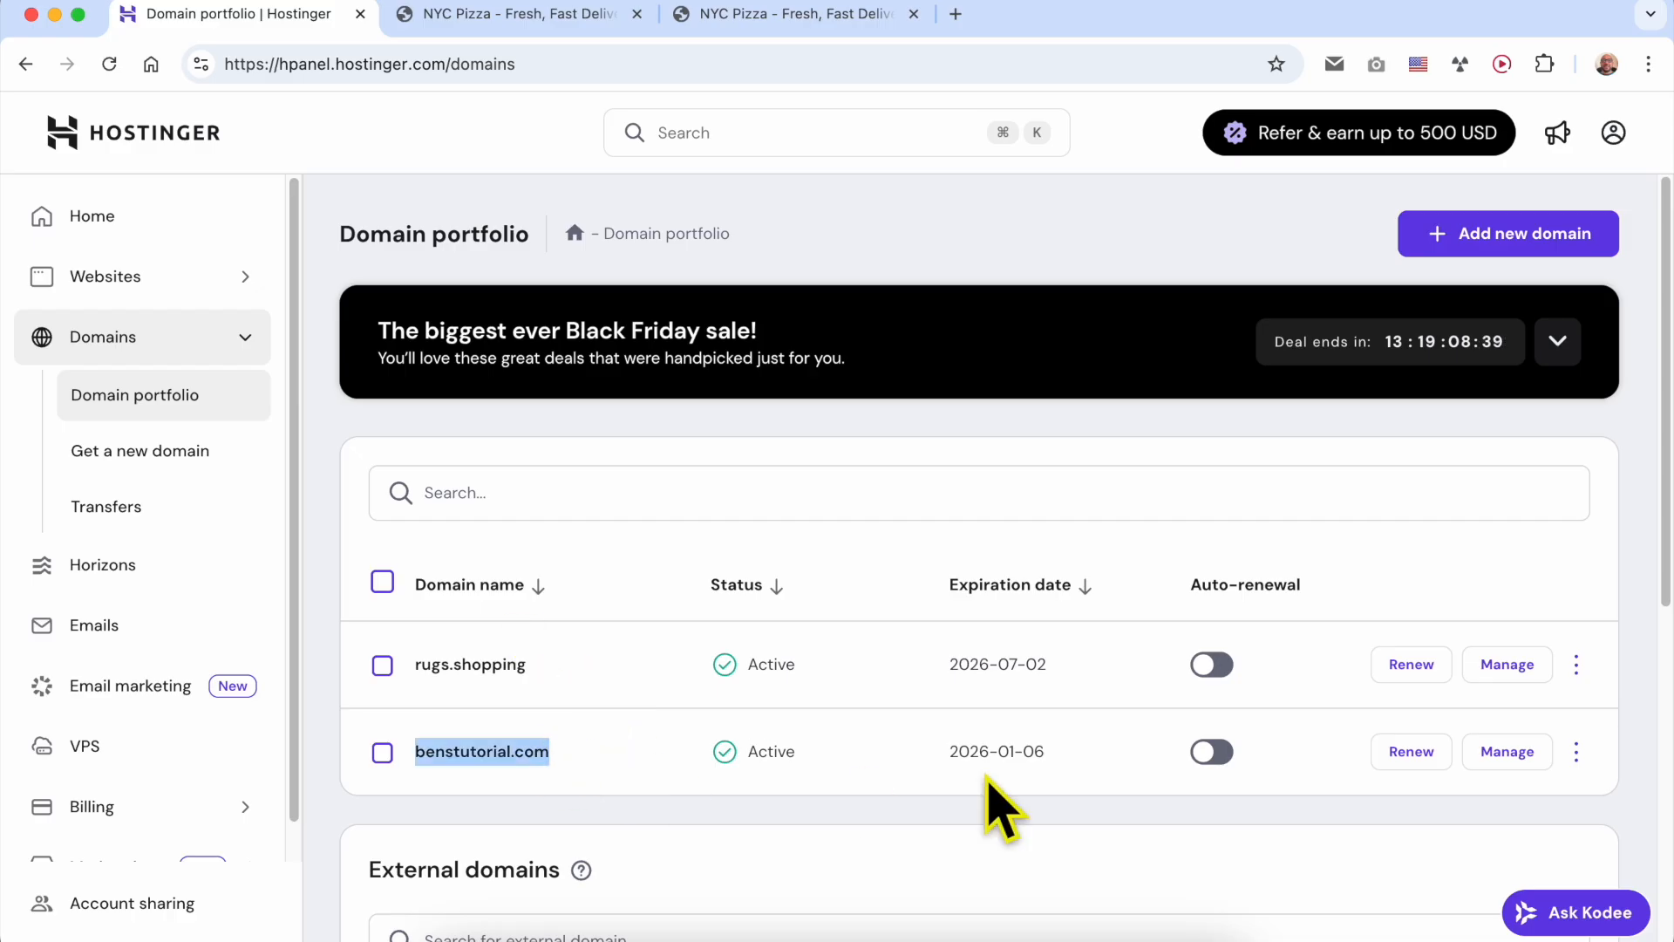
left_click(1501, 753)
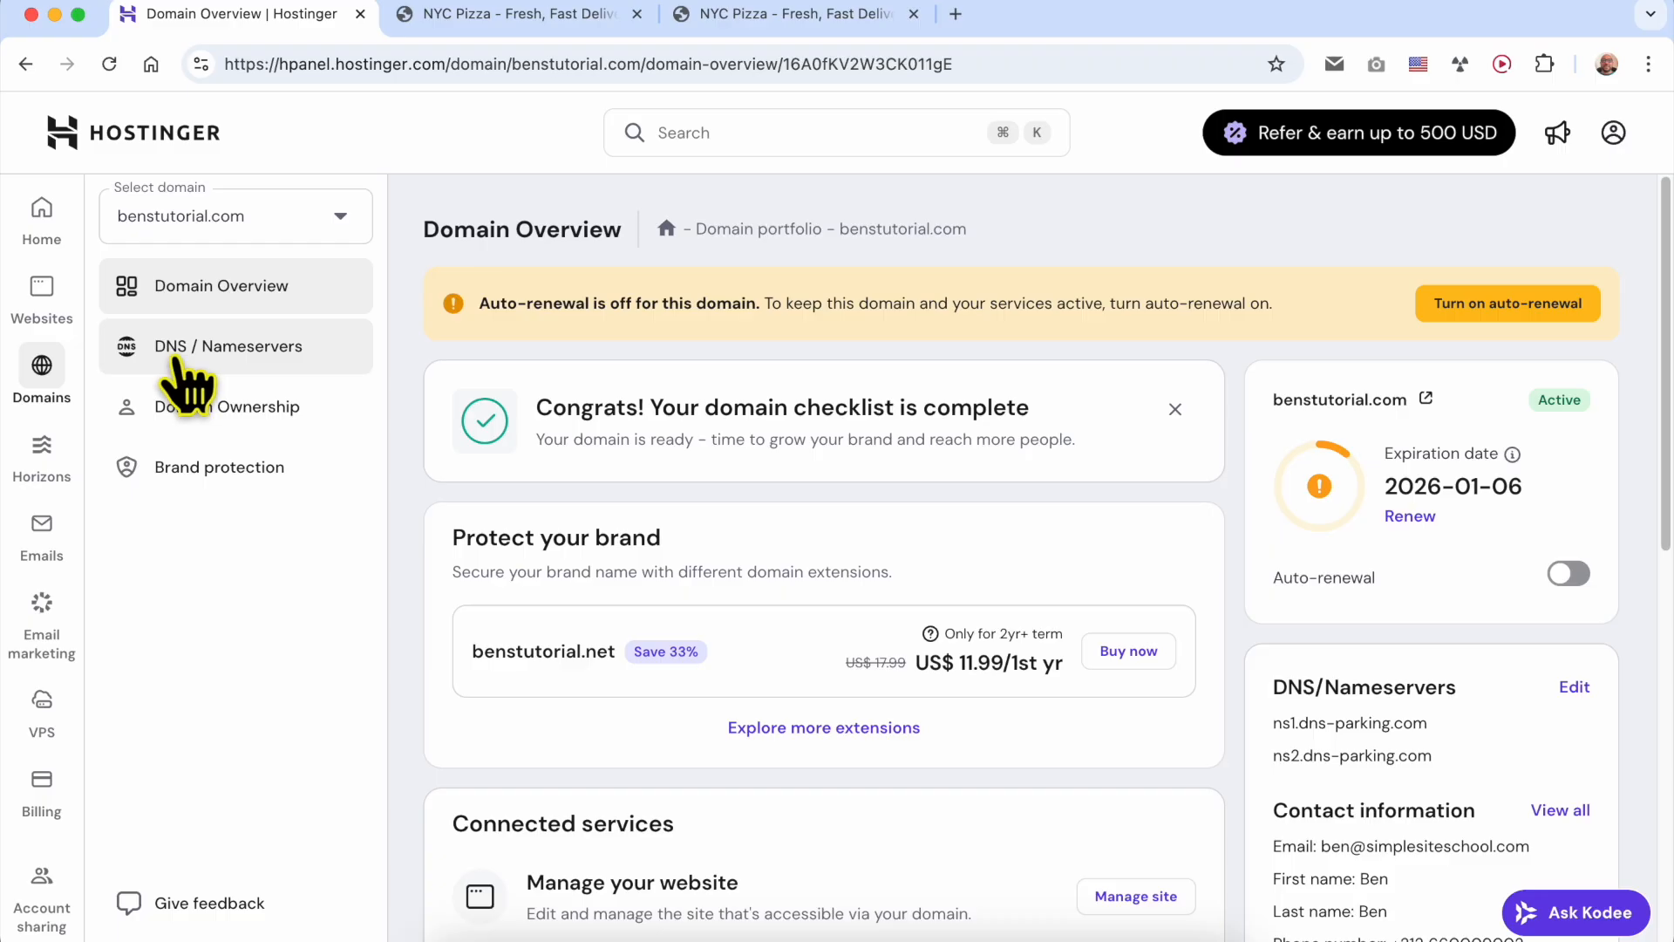
left_click(238, 351)
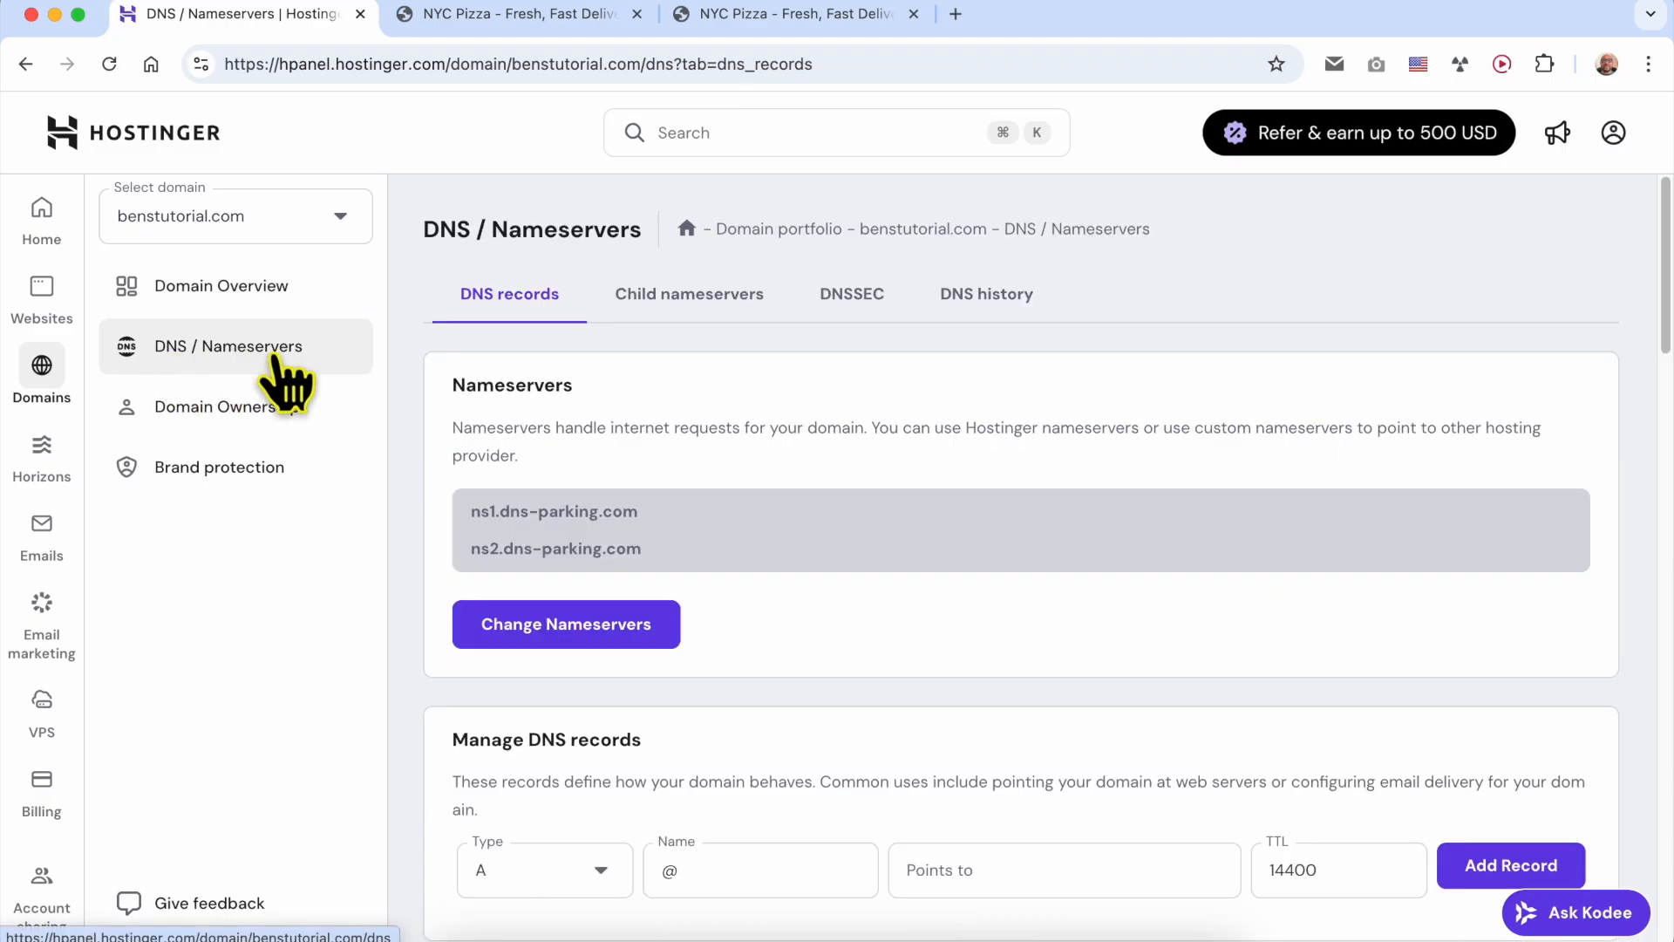
- Examine the two nameservers assigned to the benstutorial.com domain
scroll(660, 421, "down", 2)
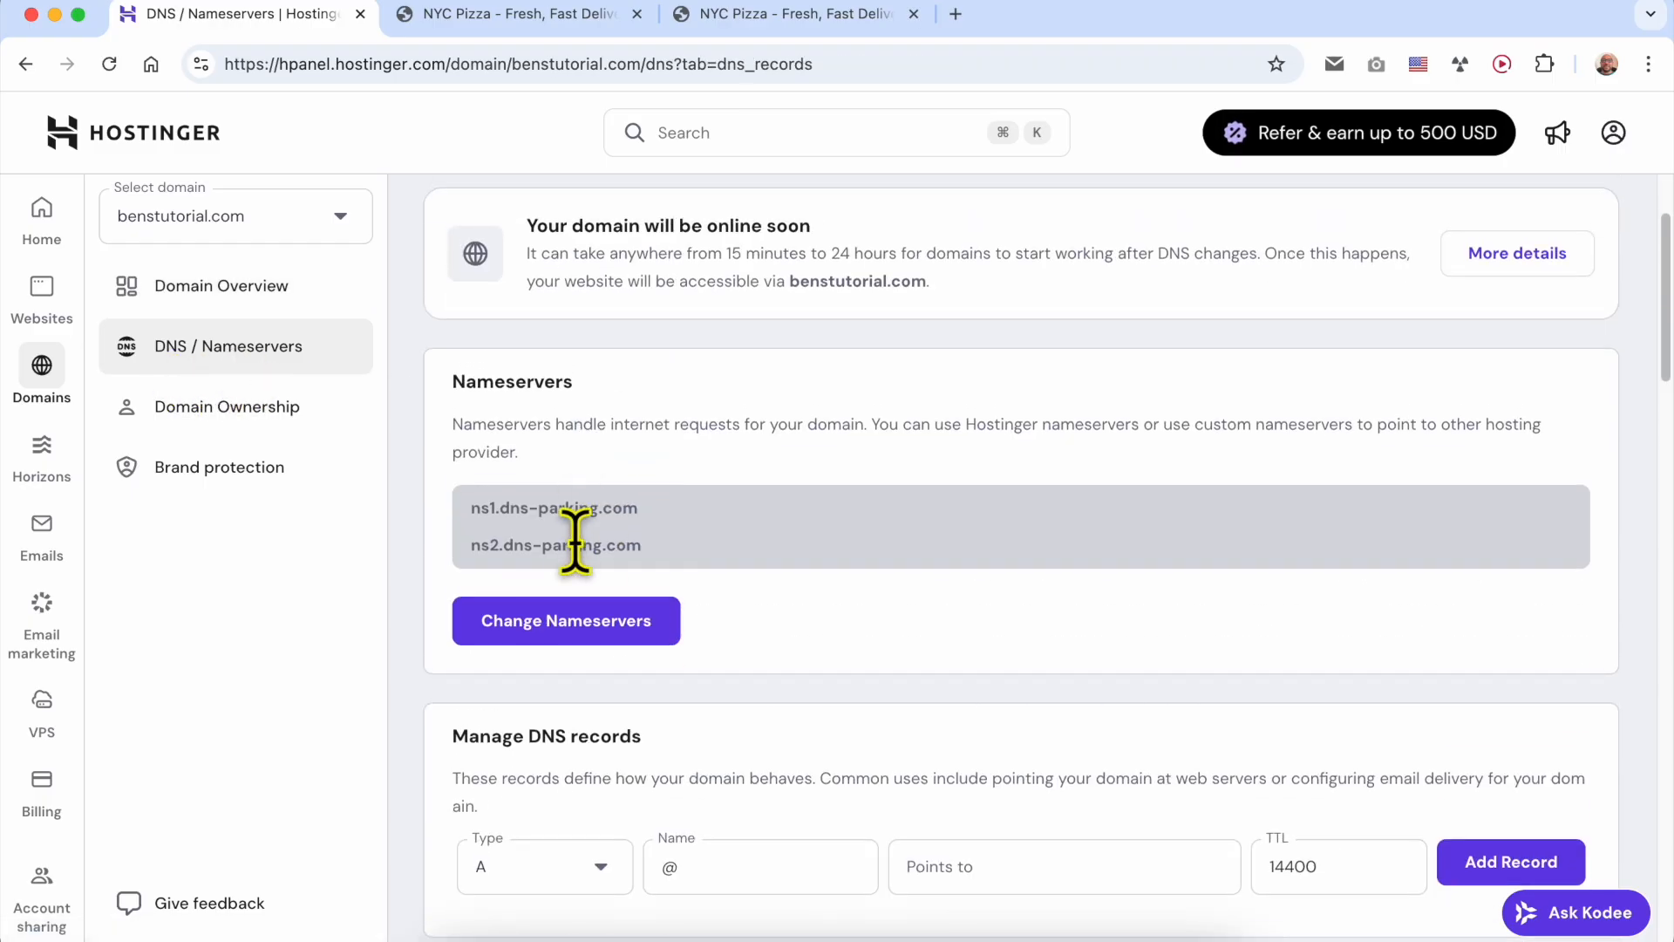
left_click_drag(472, 506, 684, 509)
left_click(525, 526)
scroll(511, 525, "up", 3)
scroll(523, 559, "up", 3)
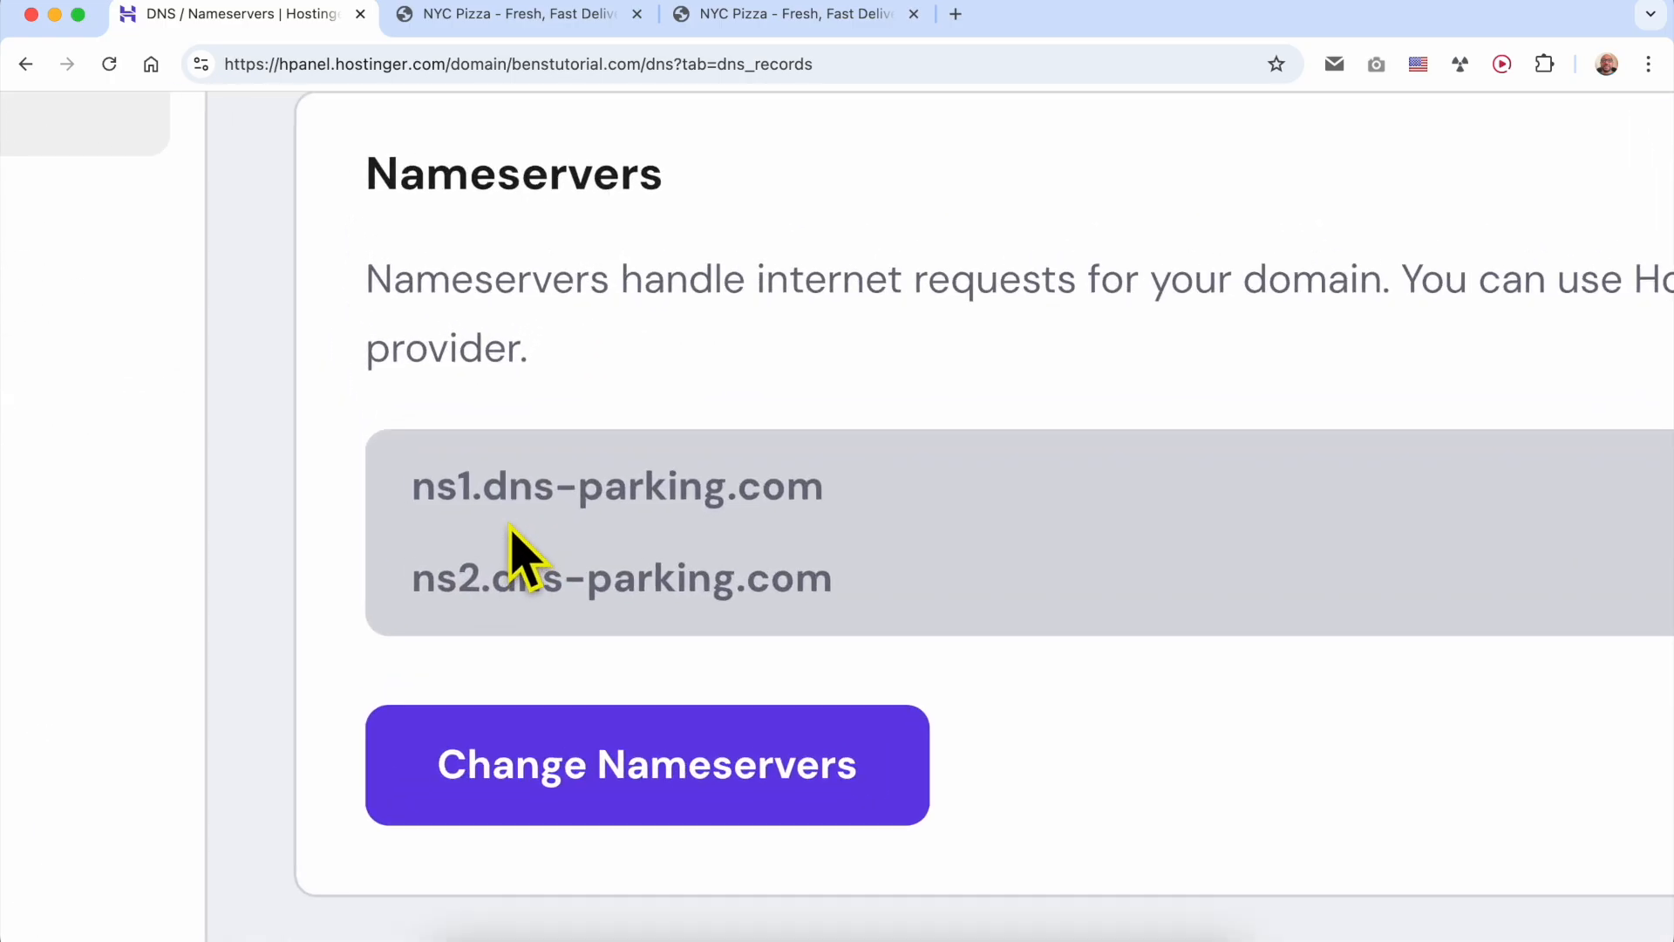
double_click(422, 175)
left_click_drag(414, 485, 851, 501)
left_click_drag(907, 602, 389, 609)
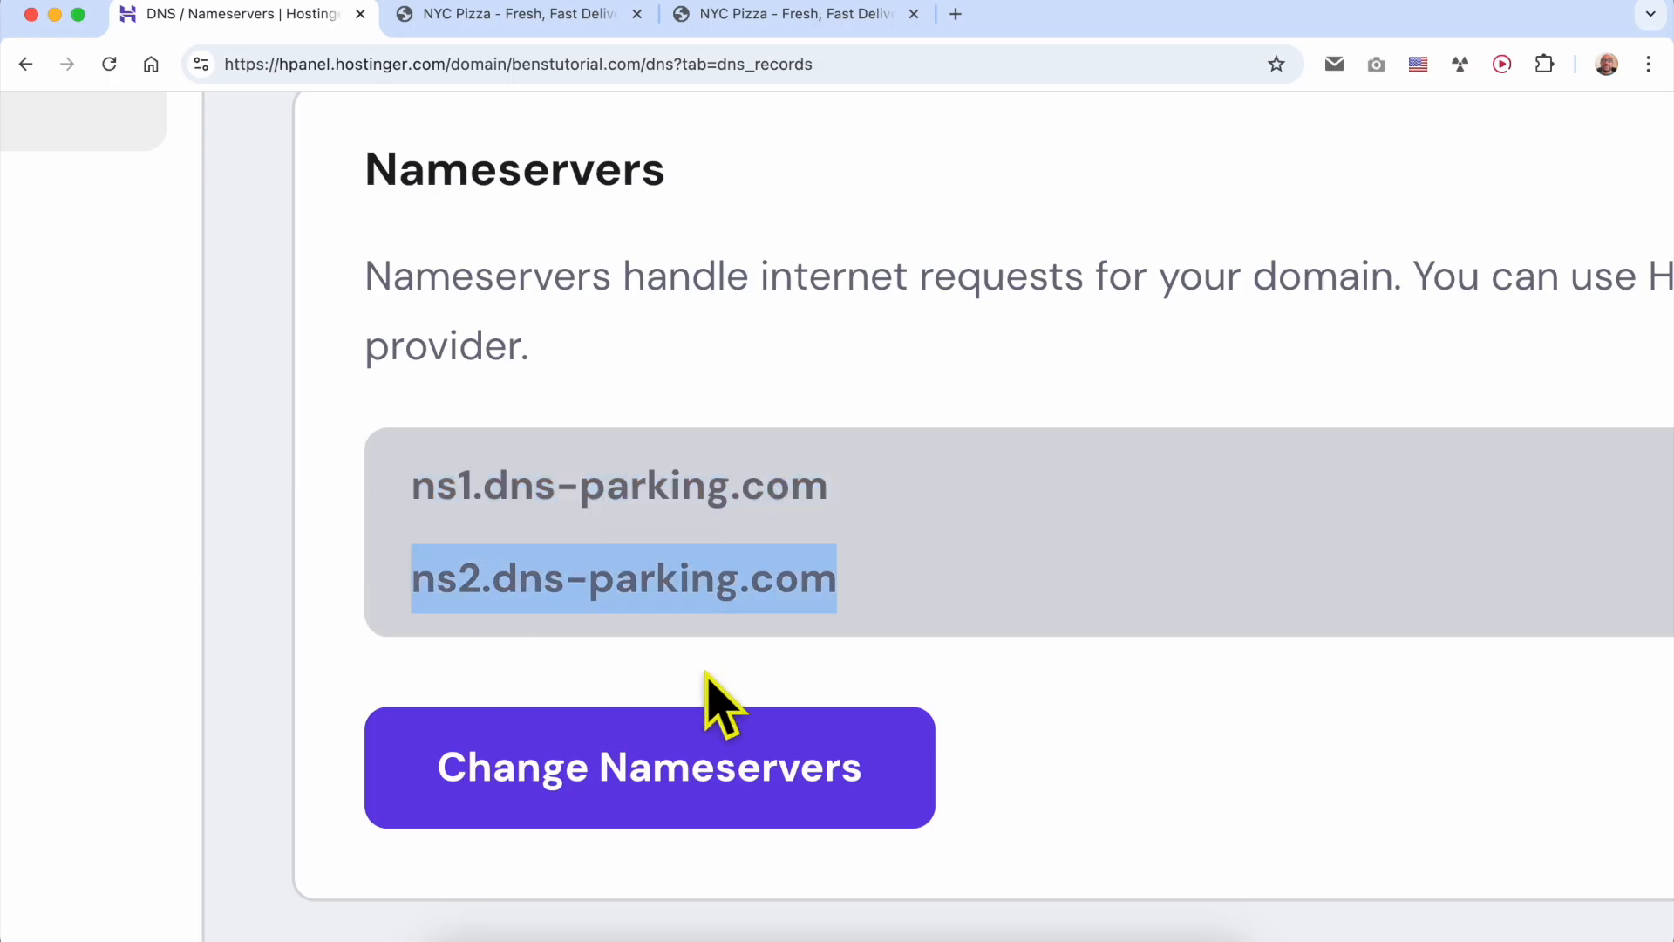
left_click(785, 680)
mouse_move(946, 610)
left_mouse_down()
mouse_move(384, 485)
mouse_move(912, 531)
mouse_move(927, 583)
left_mouse_up()
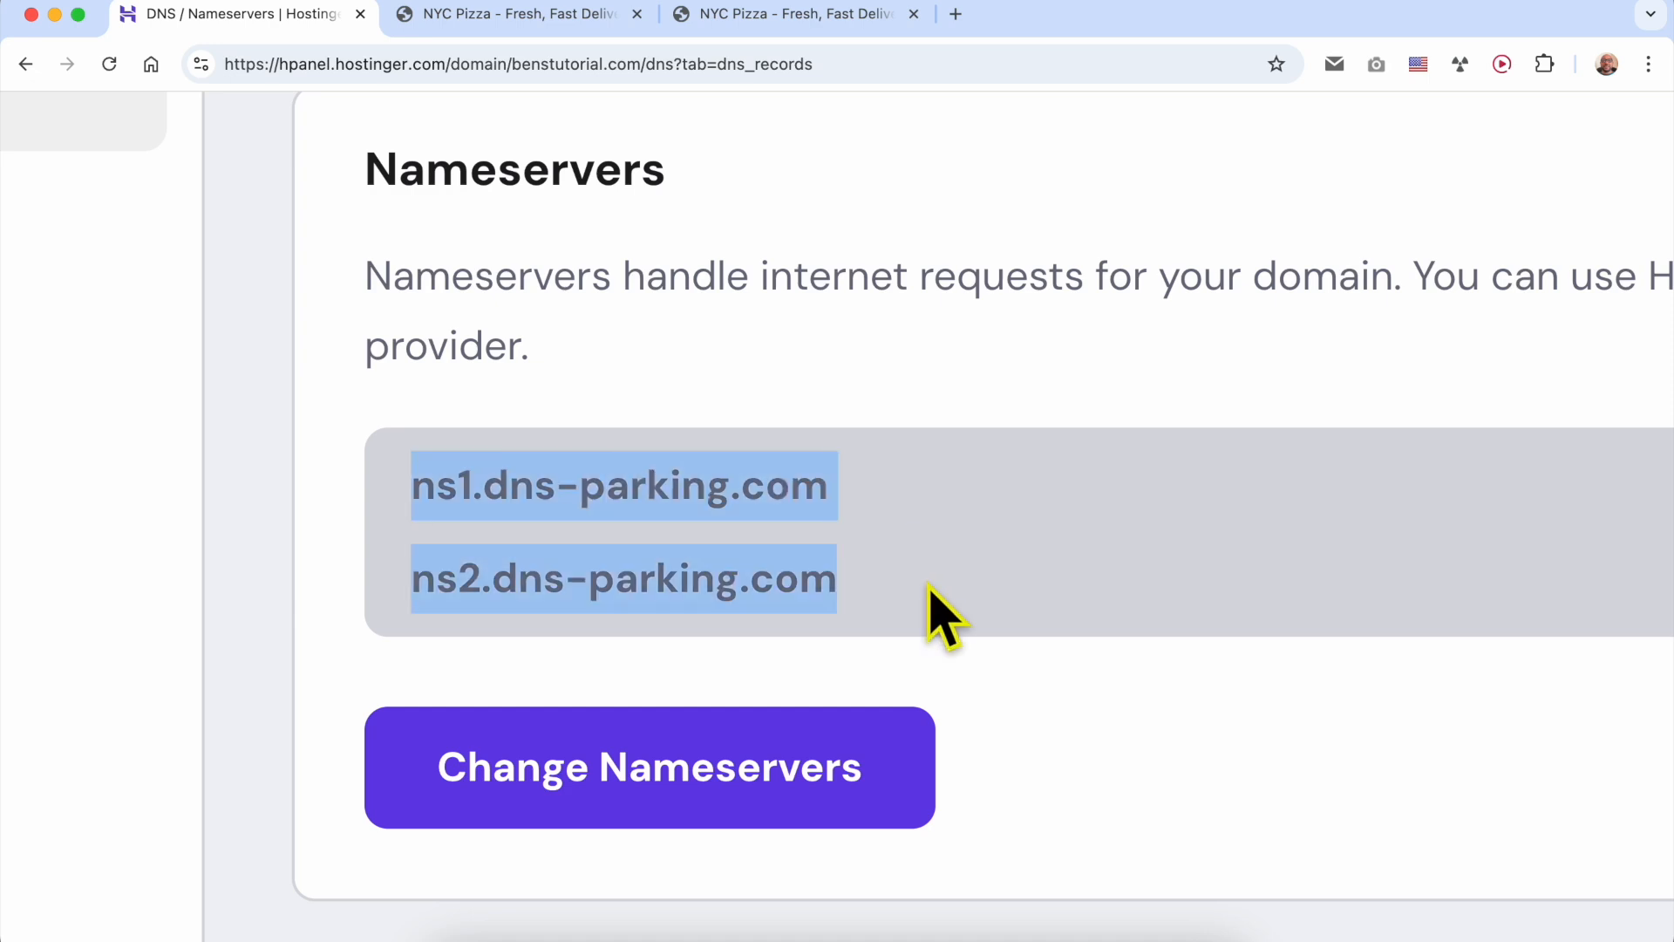
scroll(925, 569, "down", 3)
scroll(928, 580, "down", 3)
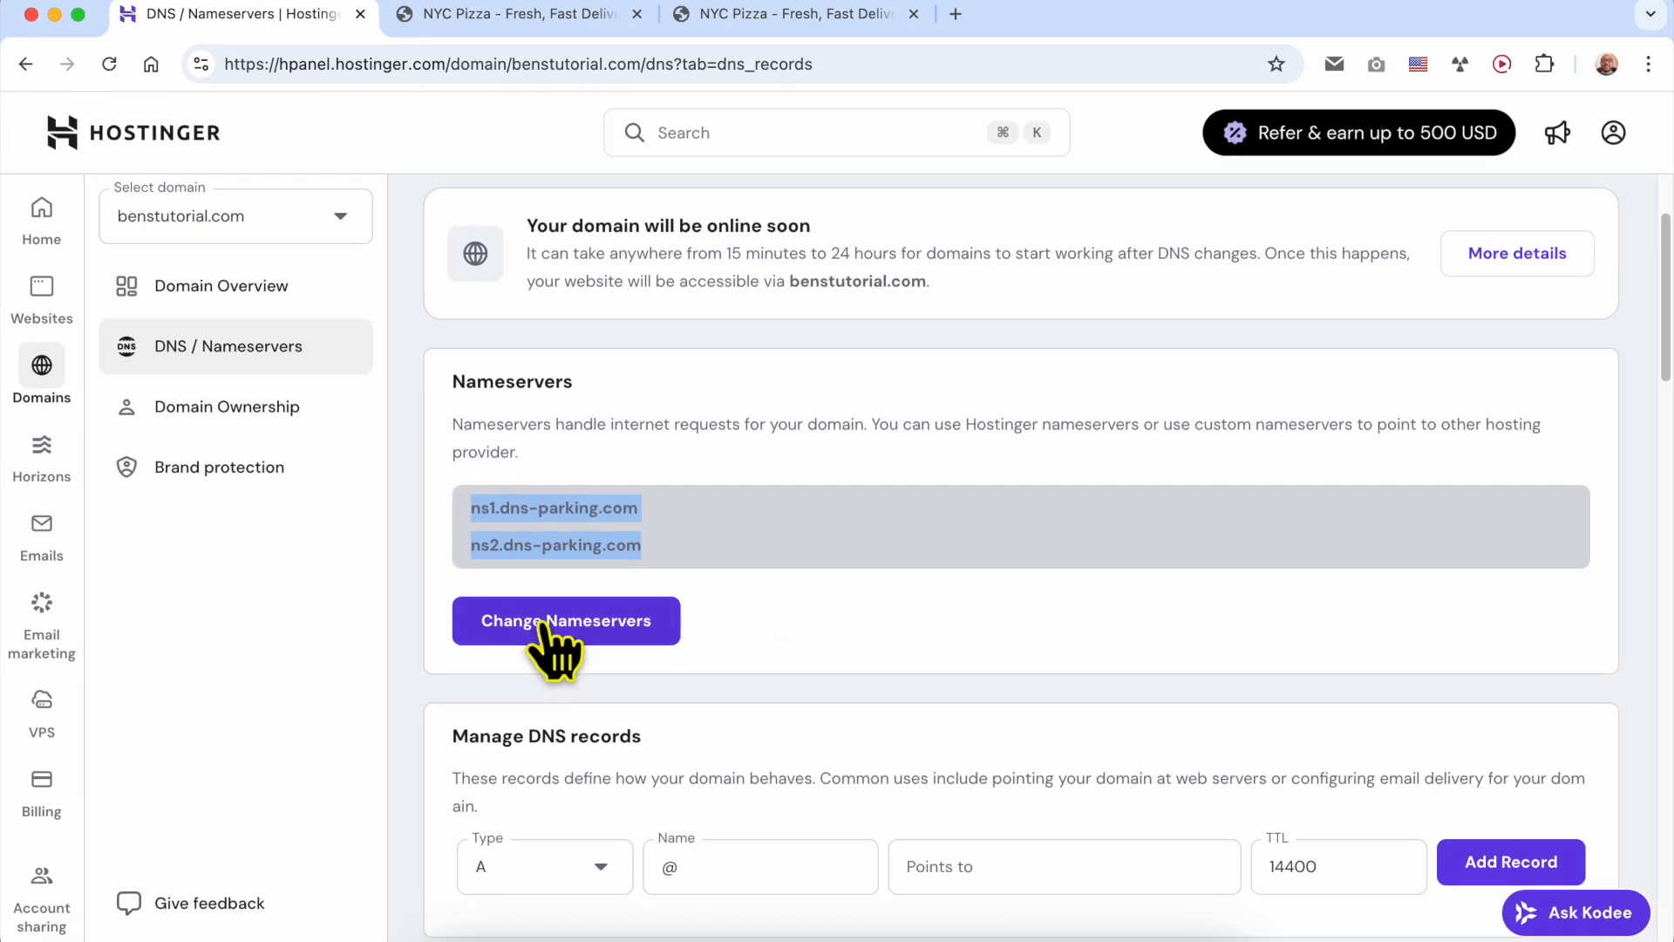
- Open the nameserver selection and check the option to use Hostinger nameservers against the listed entries
left_click(549, 628)
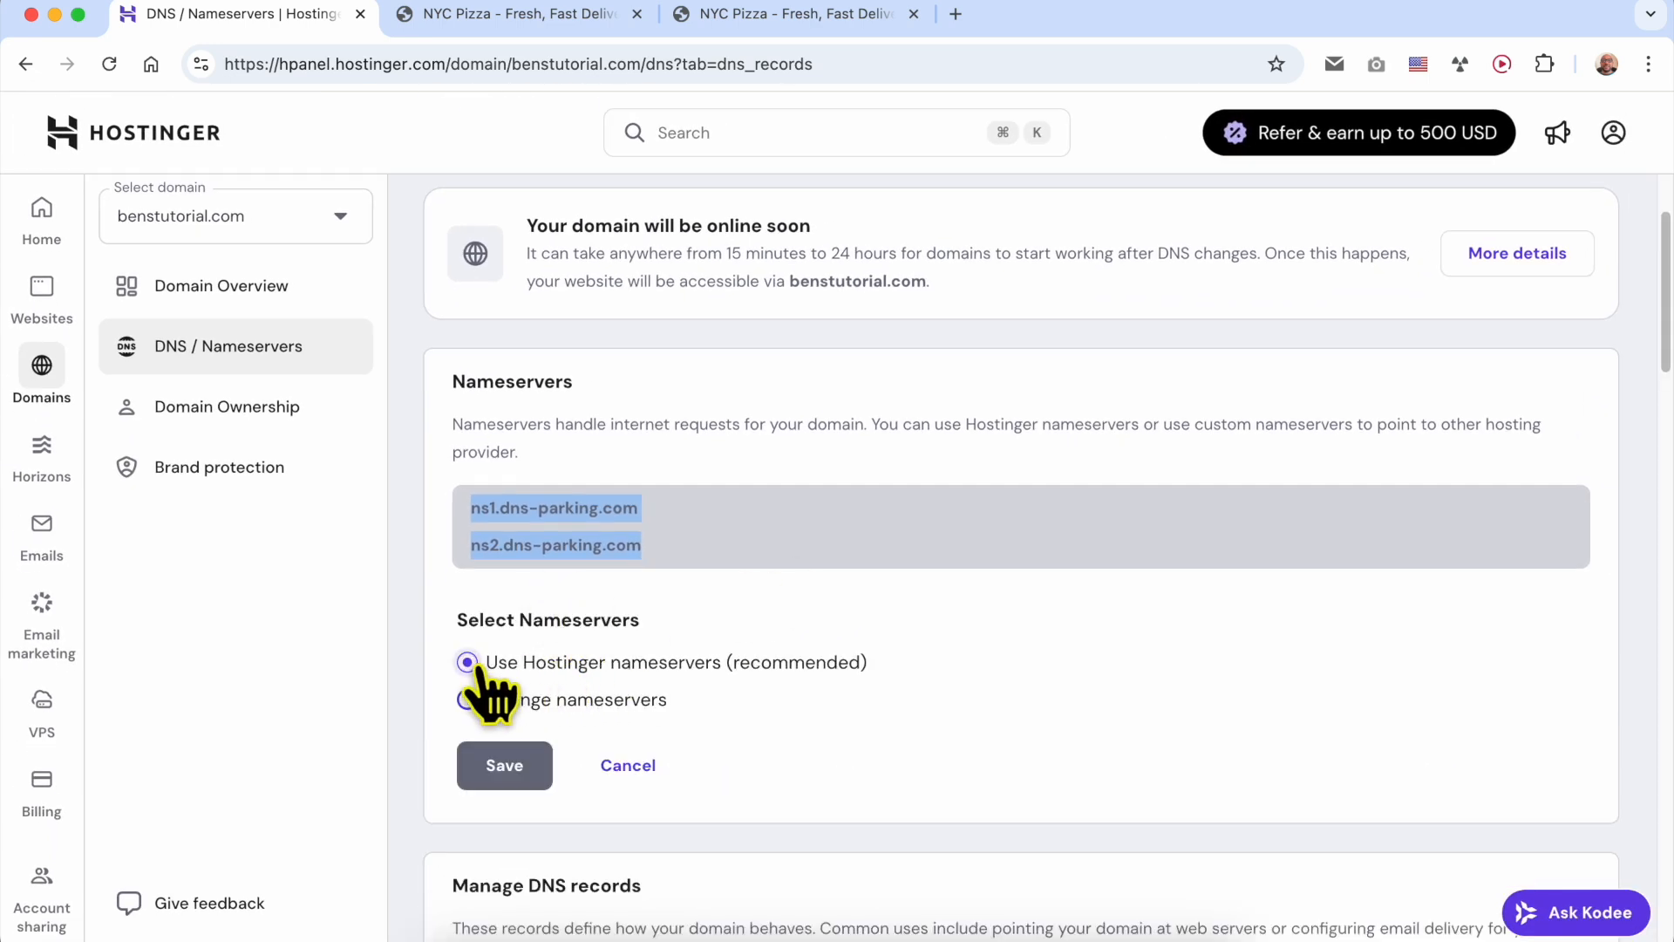
left_click(504, 673)
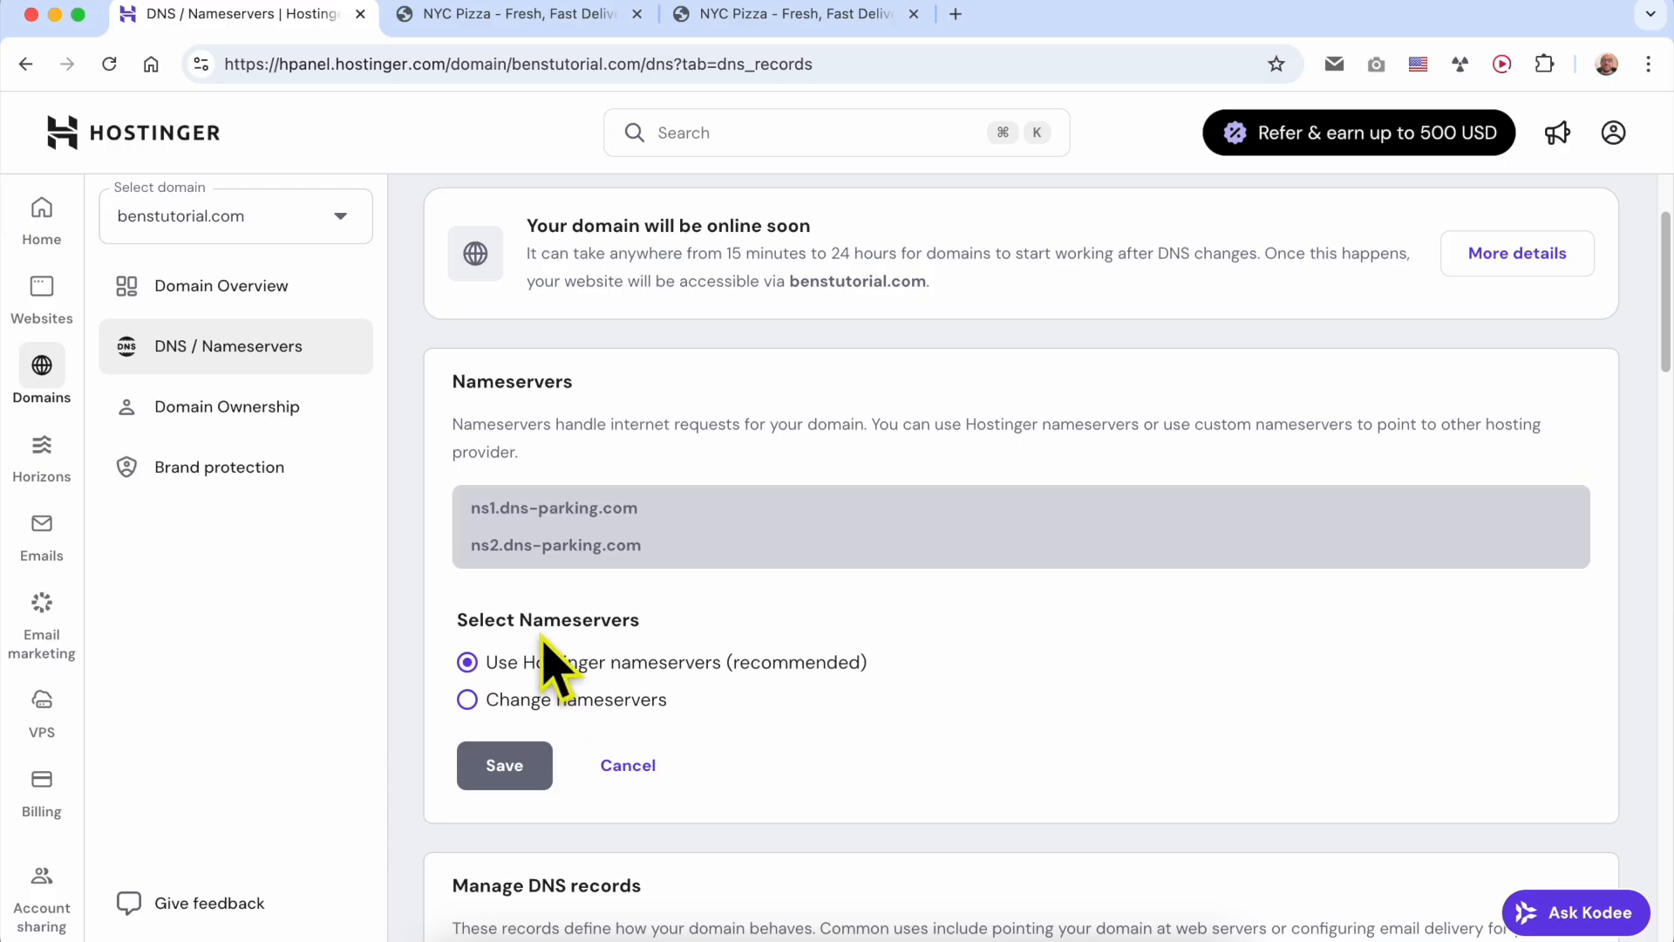
left_click_drag(465, 509, 688, 559)
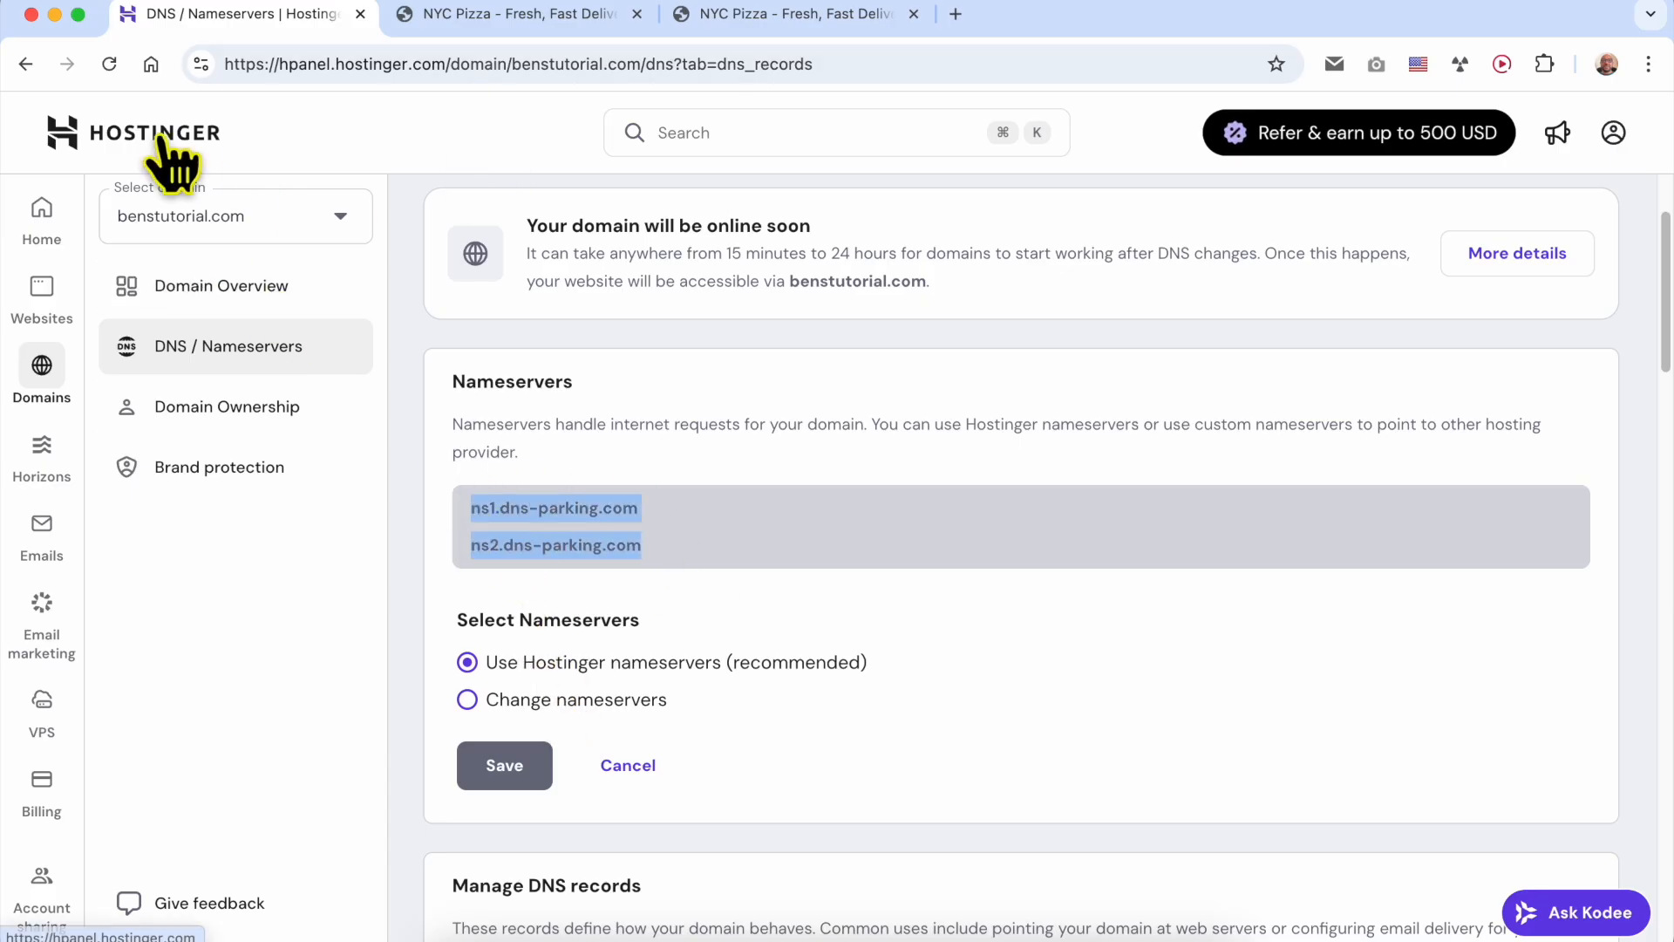
- Open the benstutorial.com site from the websites list in the Website Builder and select the "Fresh NYC Pizza" heading
mouse_move(50, 321)
left_click(240, 355)
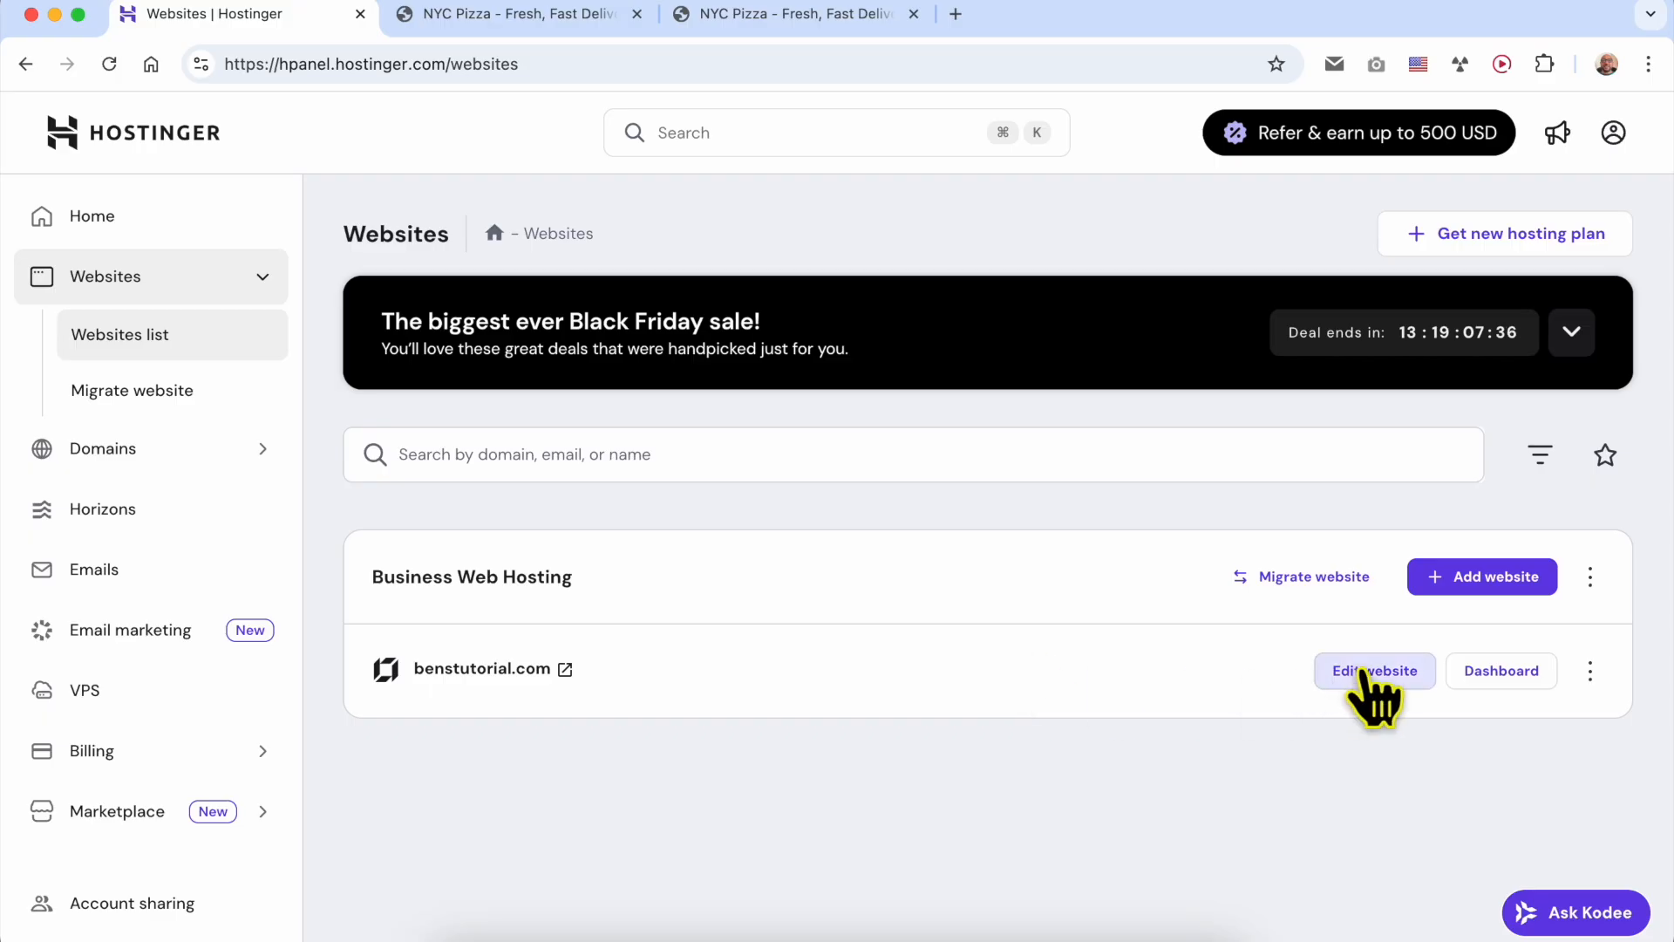
left_click(1394, 672)
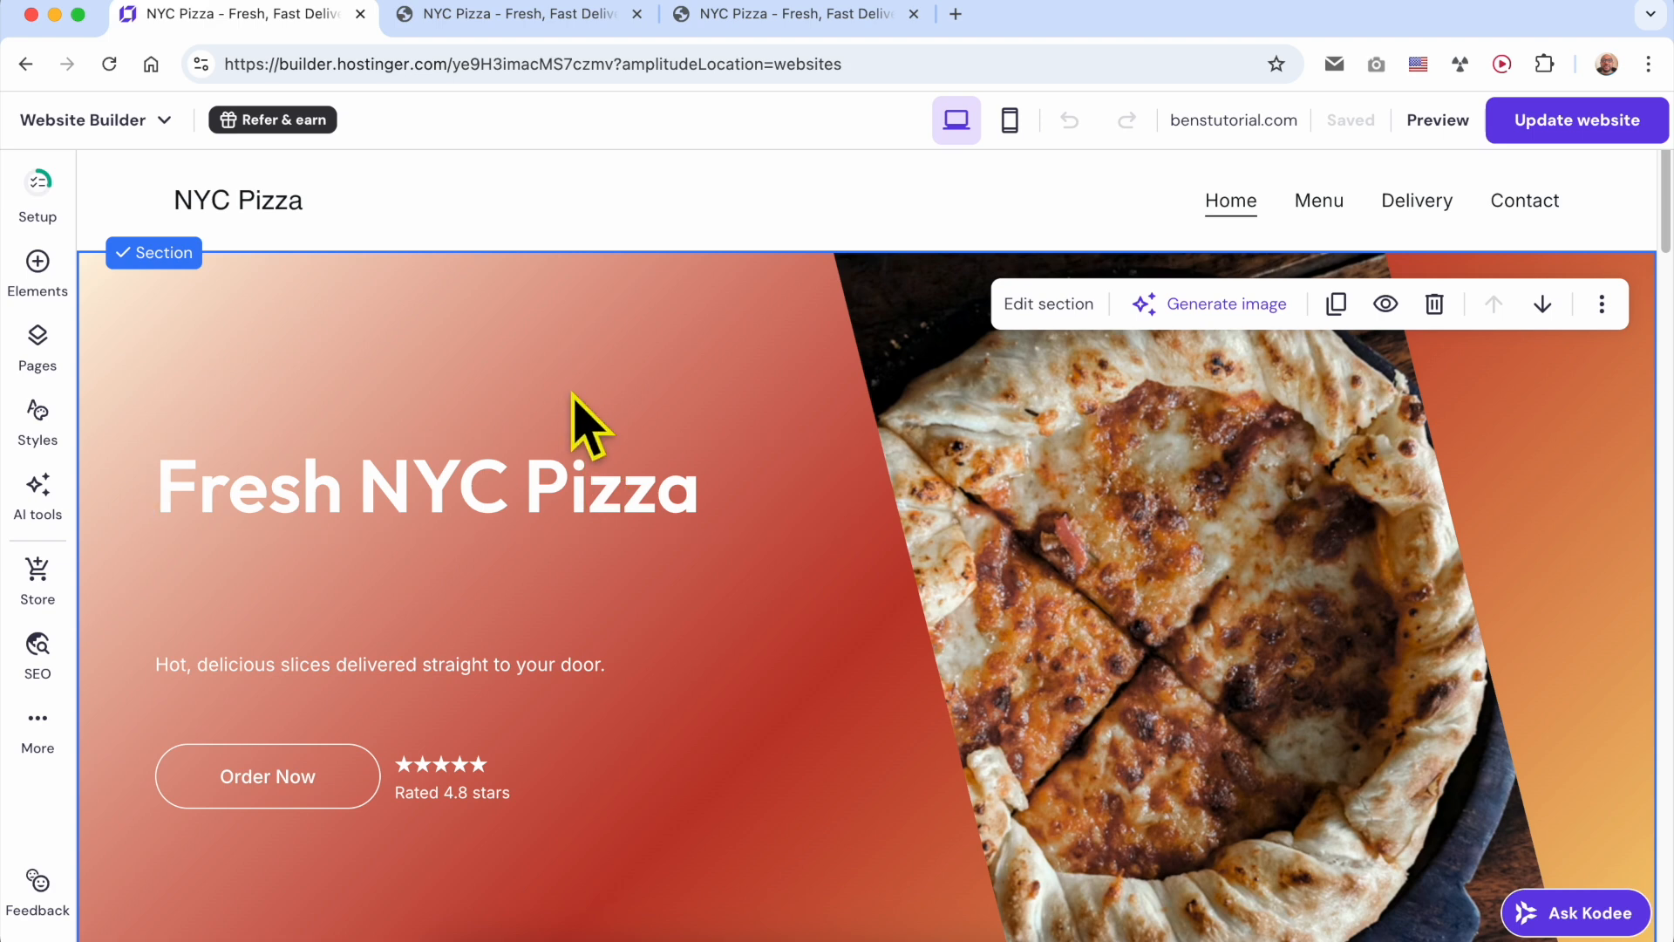
scroll(800, 449, "down", 8)
scroll(801, 449, "up", 8)
left_click(813, 436)
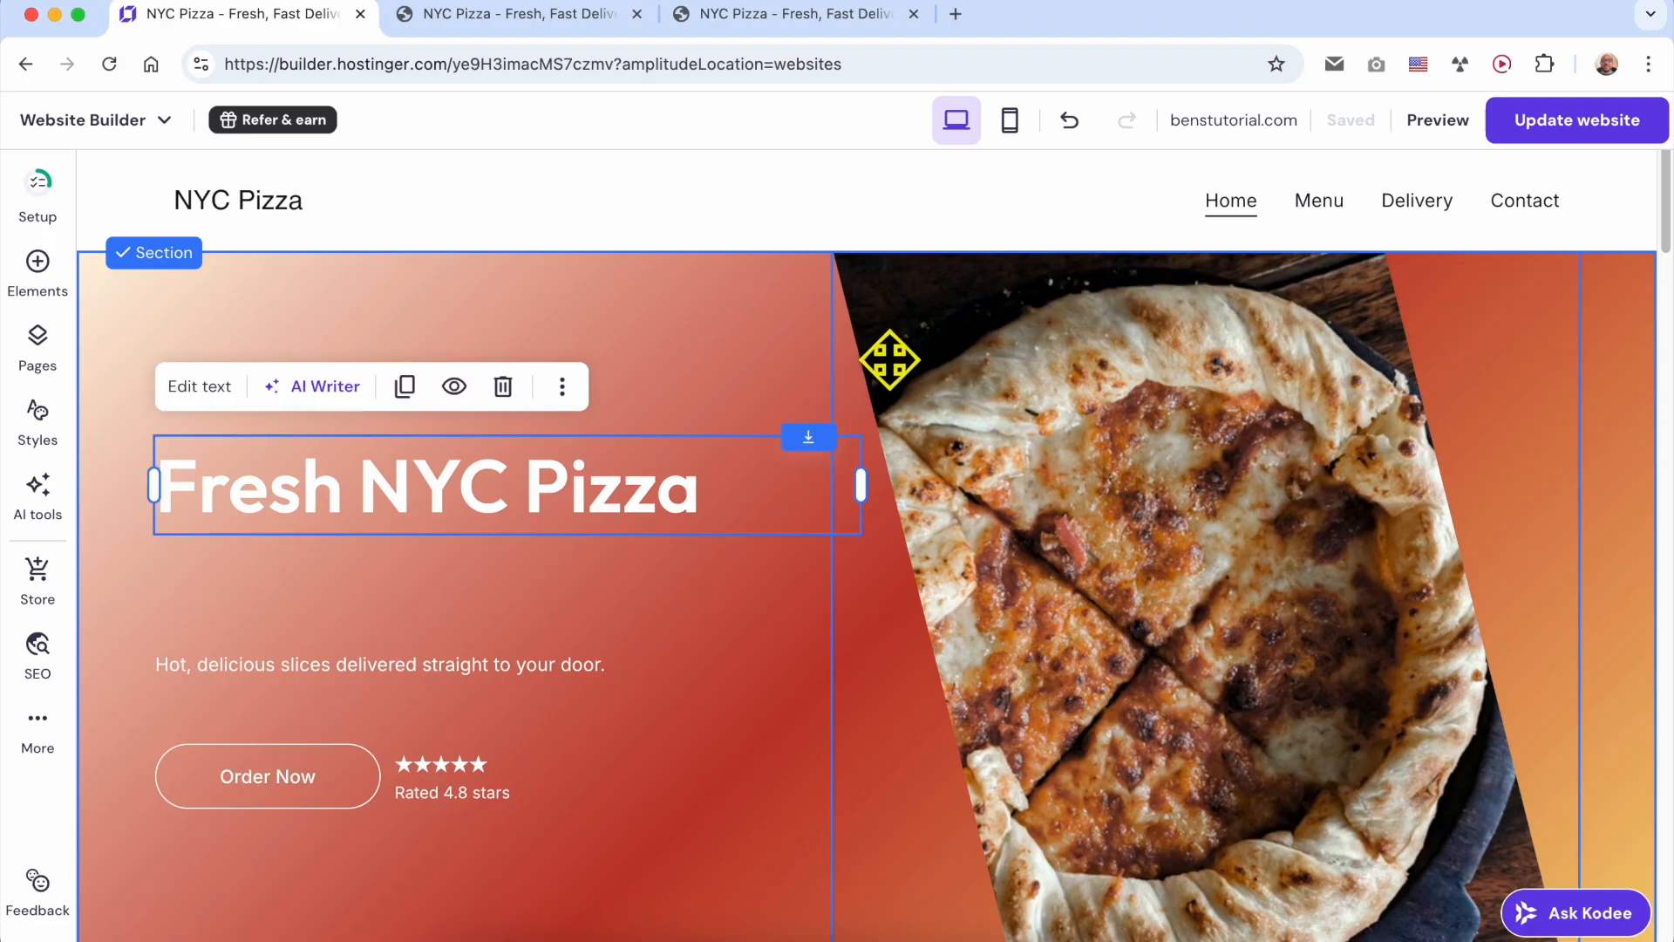